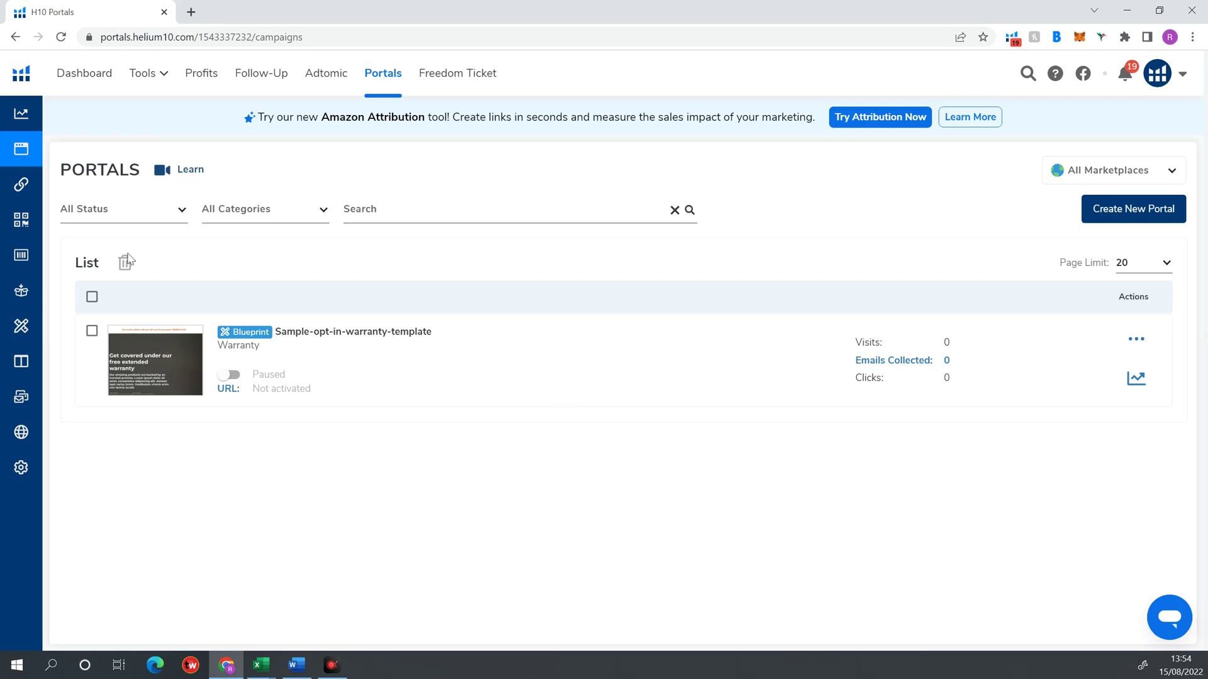
Go to the Blueprints list and start creating a new blueprint
{"action": "mouse_move", "coordinate": [94, 217]}
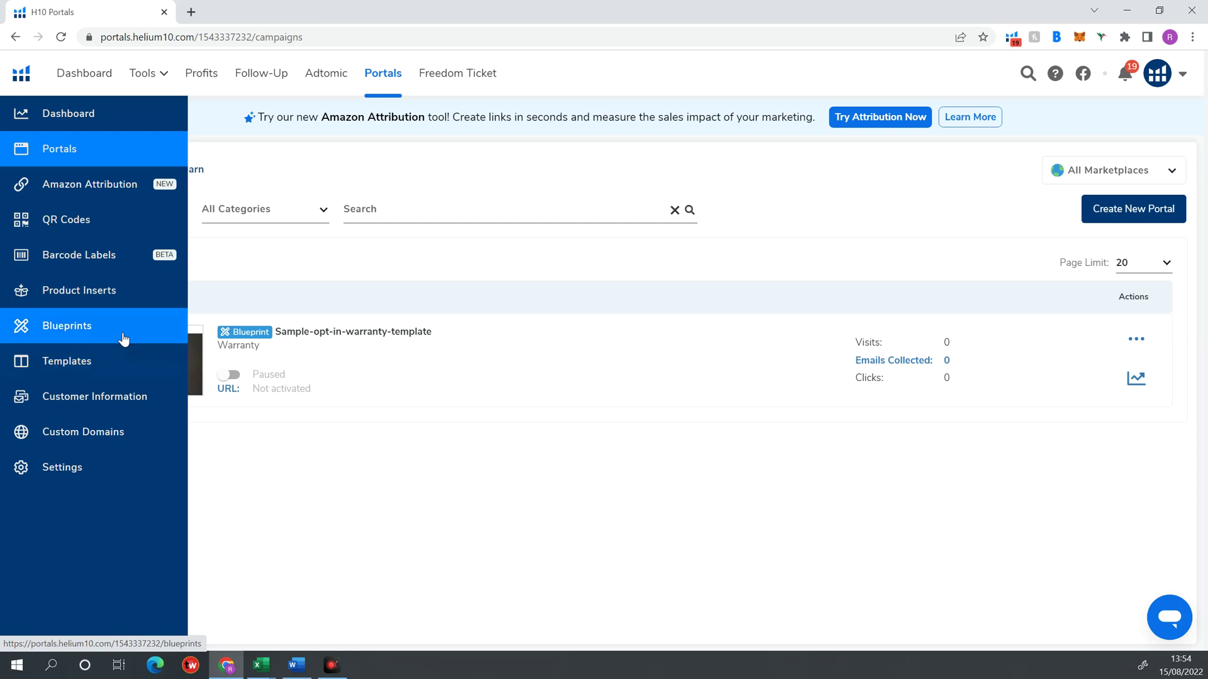
{"action": "left_click", "coordinate": [123, 339]}
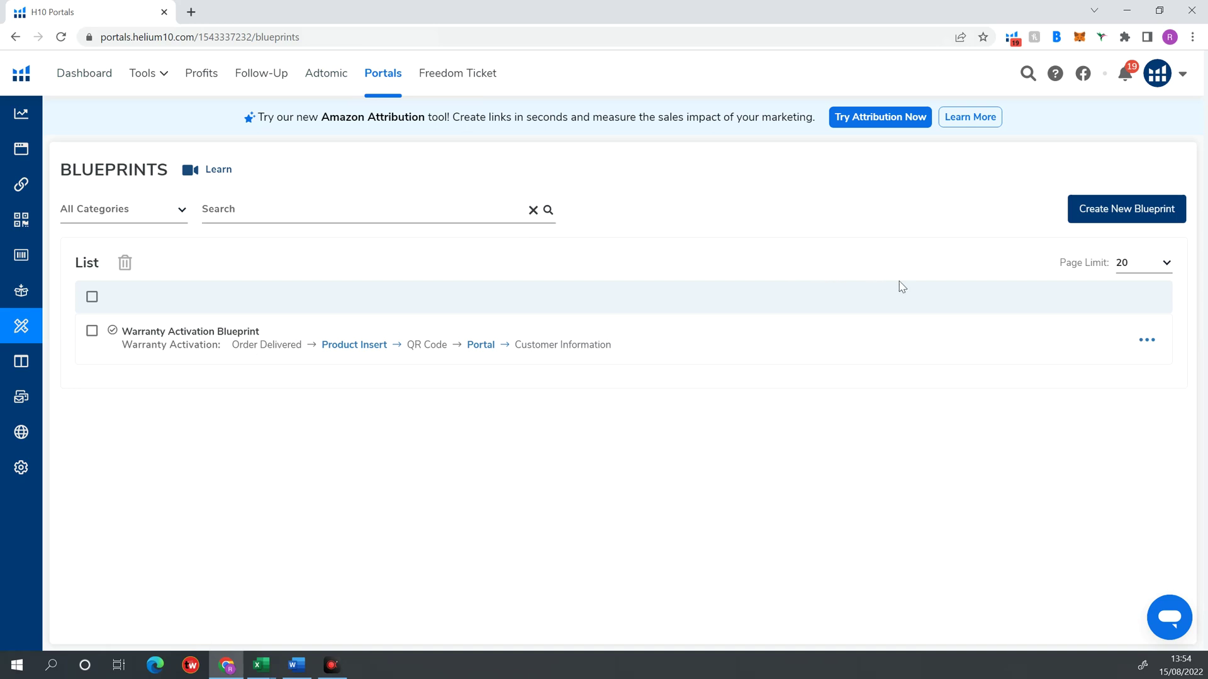
{"action": "left_click", "coordinate": [1089, 216]}
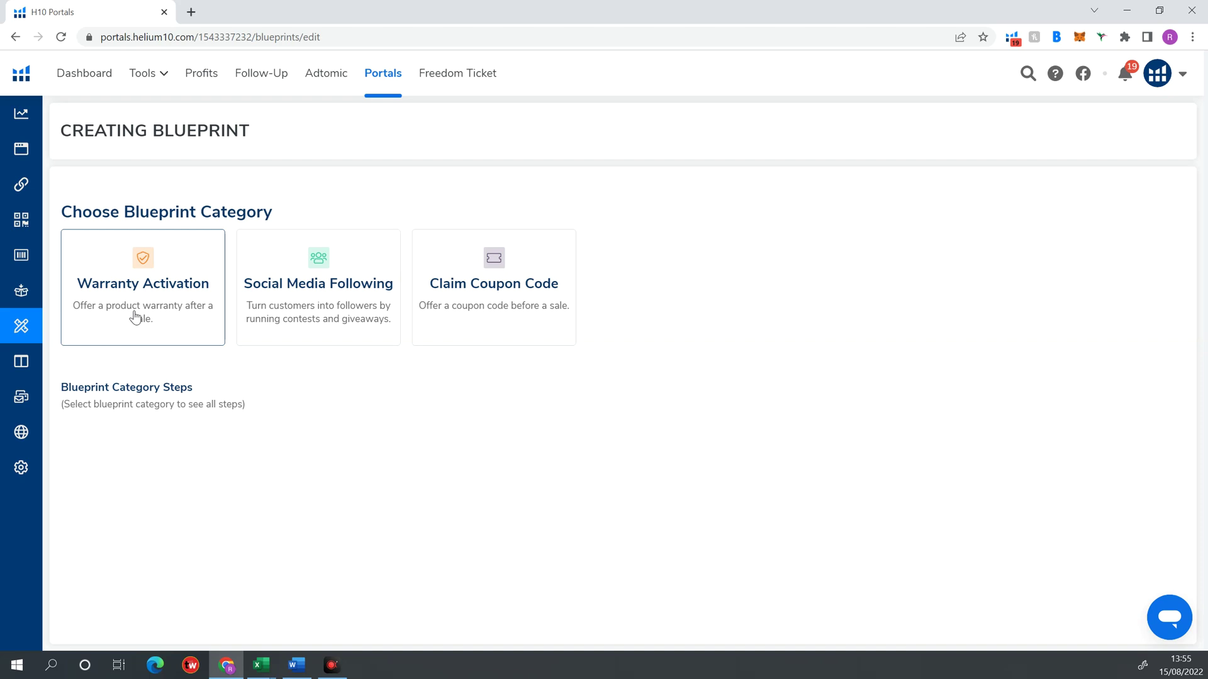
Create a blueprint from the Warranty Activation category
{"action": "left_click", "coordinate": [135, 316]}
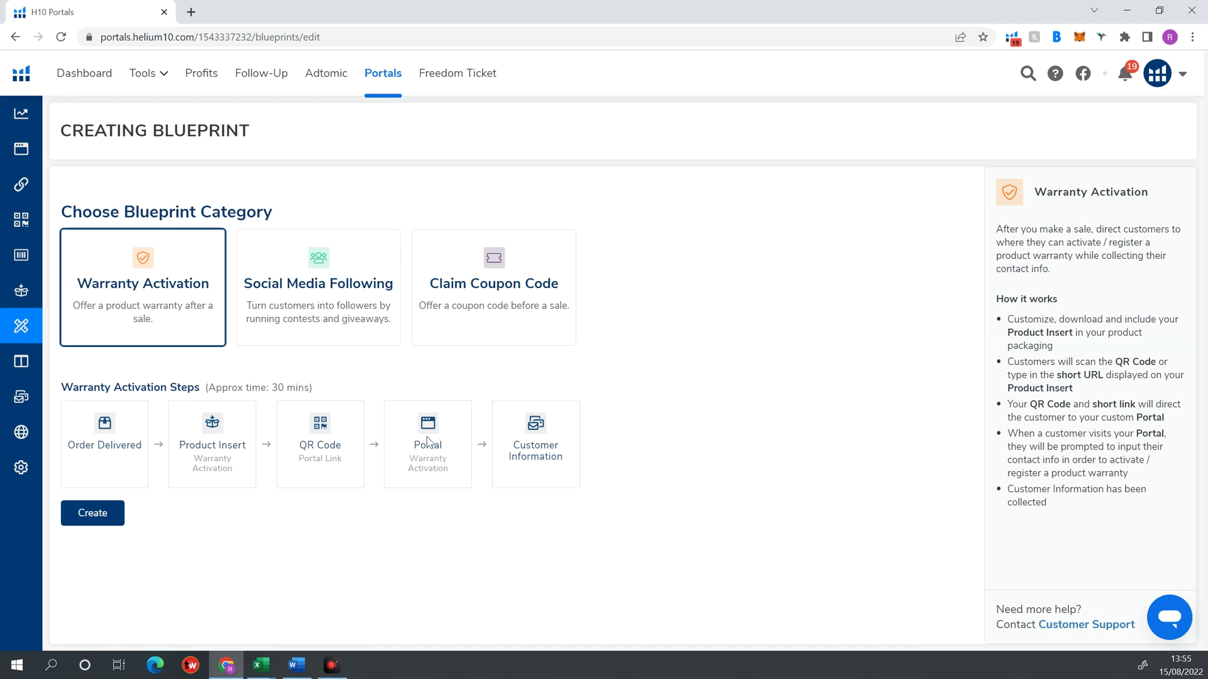
{"action": "left_click", "coordinate": [79, 522]}
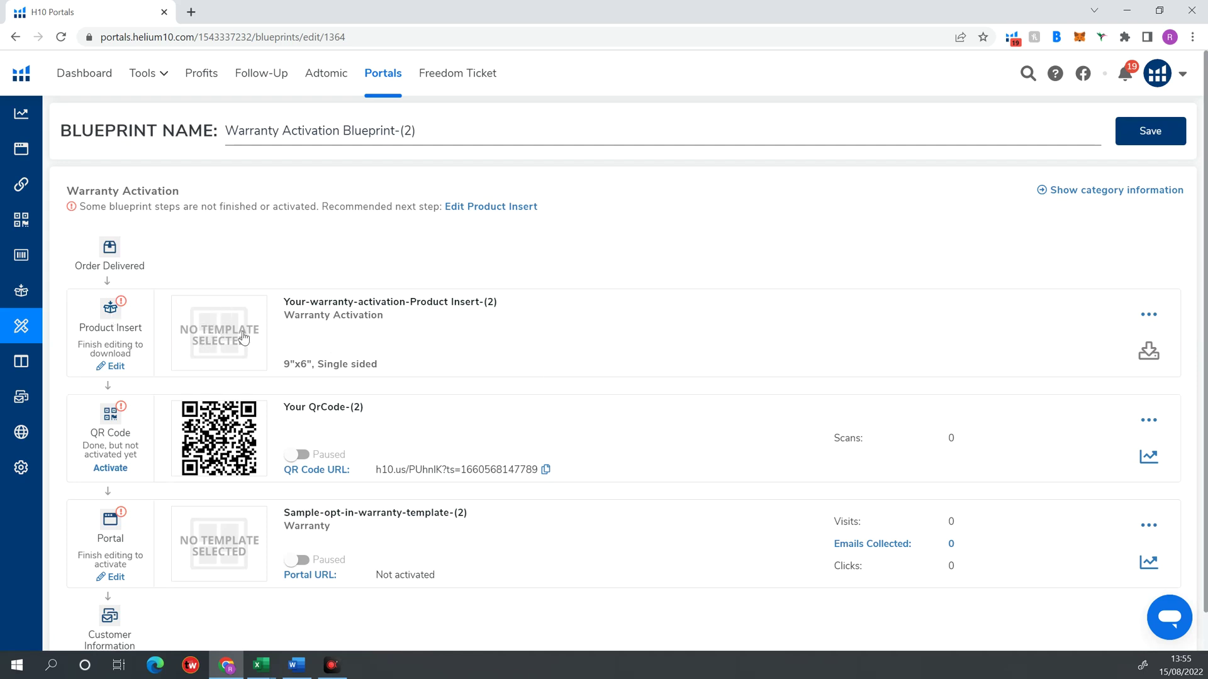
Set the warranty product insert to Double sided and save its sizing
{"action": "left_click", "coordinate": [119, 368]}
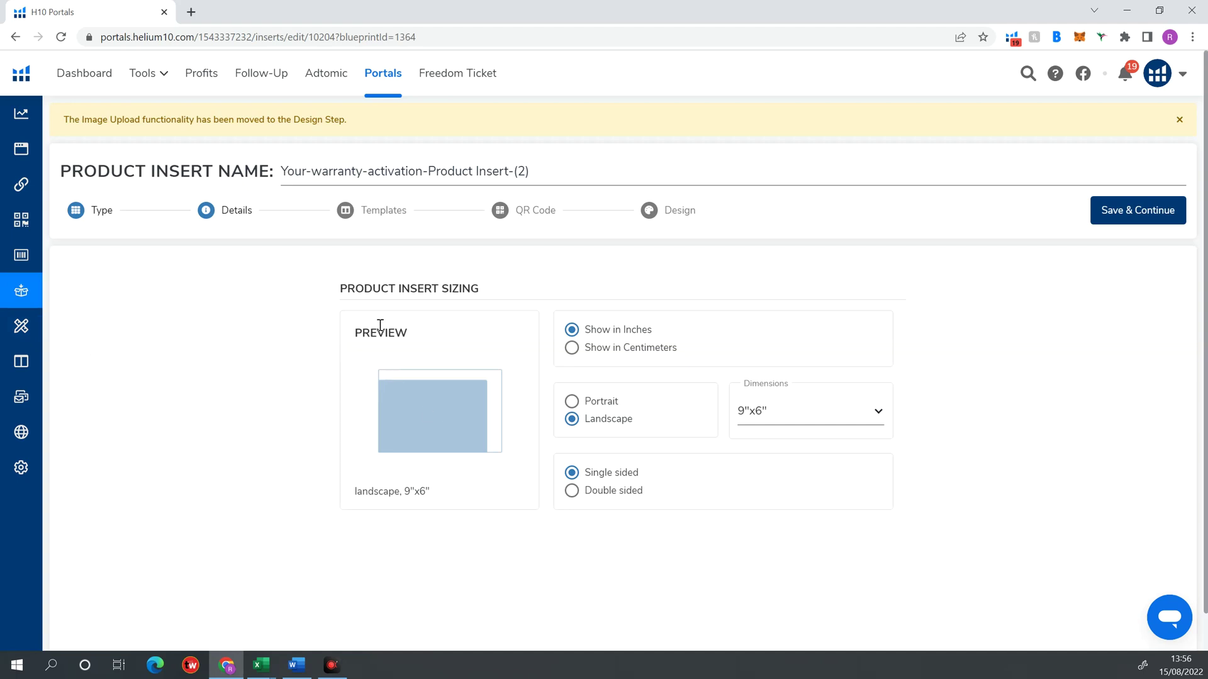
{"action": "scroll", "coordinate": [452, 393], "scroll_direction": "down", "scroll_amount": 1}
{"action": "left_click", "coordinate": [573, 492]}
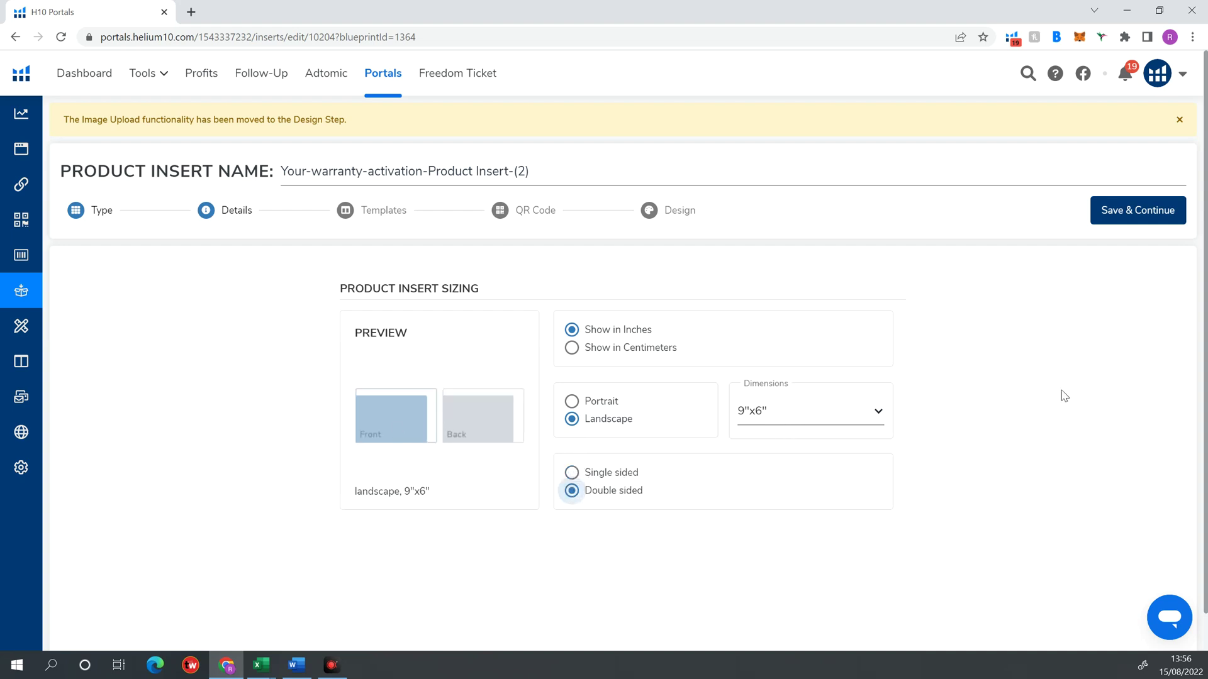
{"action": "left_click", "coordinate": [1150, 215]}
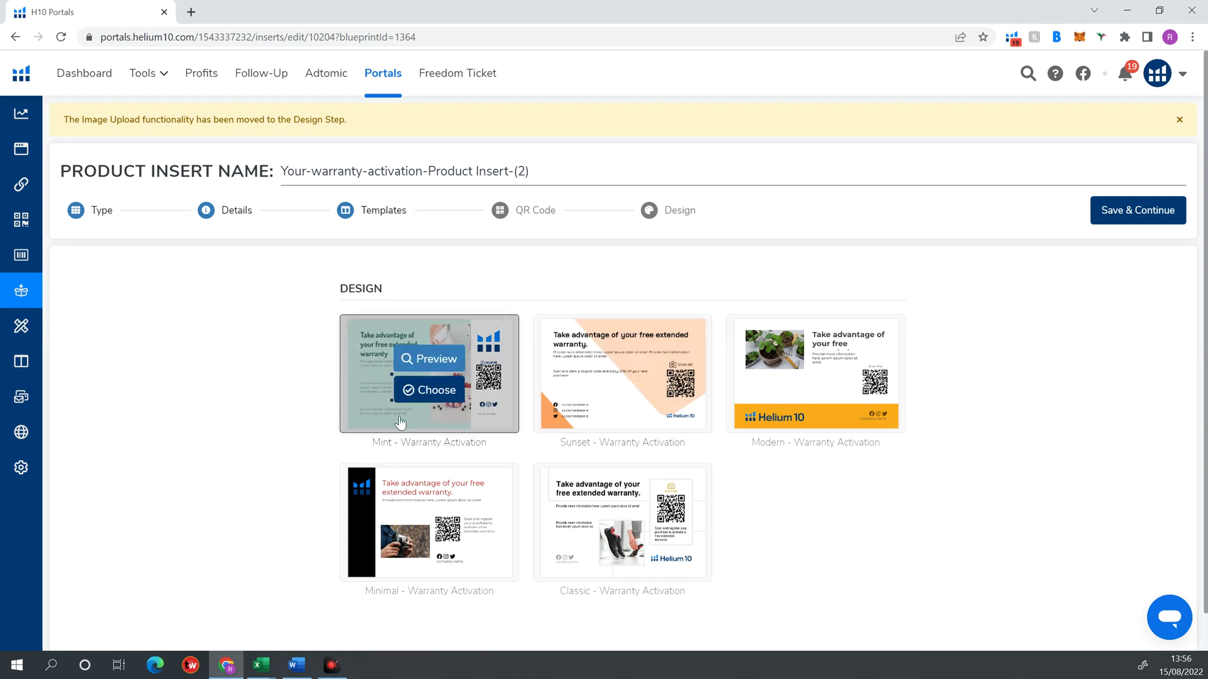
Preview the Mint warranty template at different sizes and double sided, then choose it
{"action": "mouse_move", "coordinate": [434, 361]}
{"action": "left_click", "coordinate": [437, 360]}
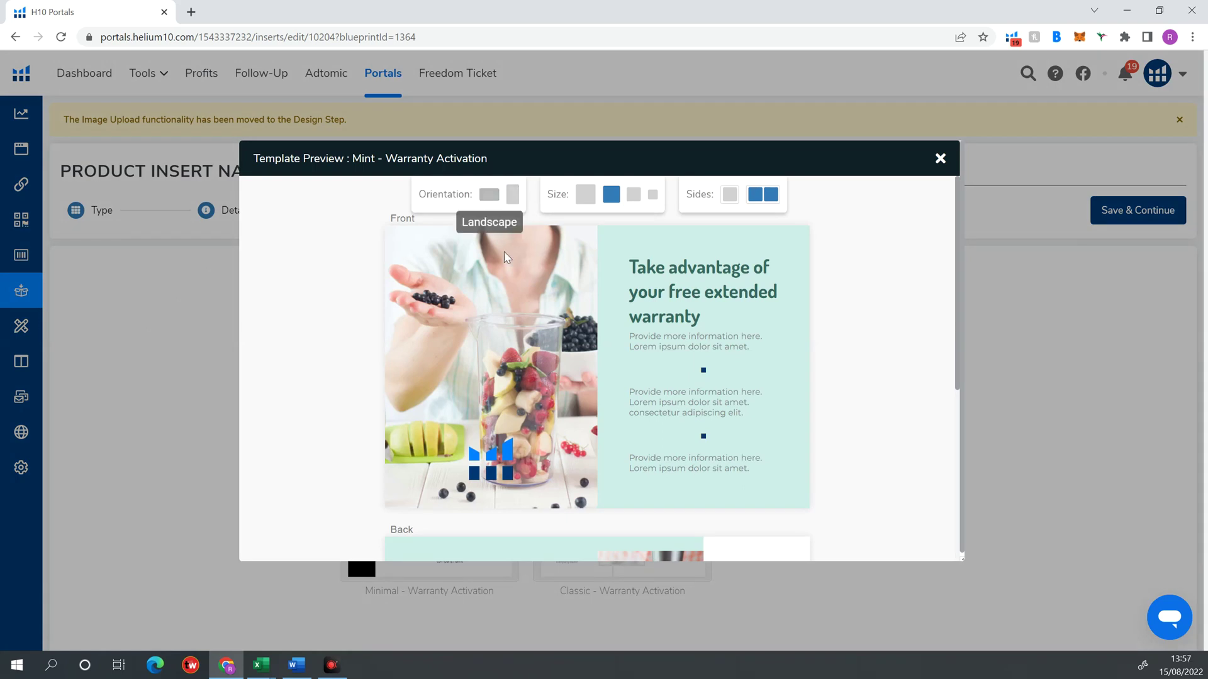
{"action": "left_click", "coordinate": [585, 194]}
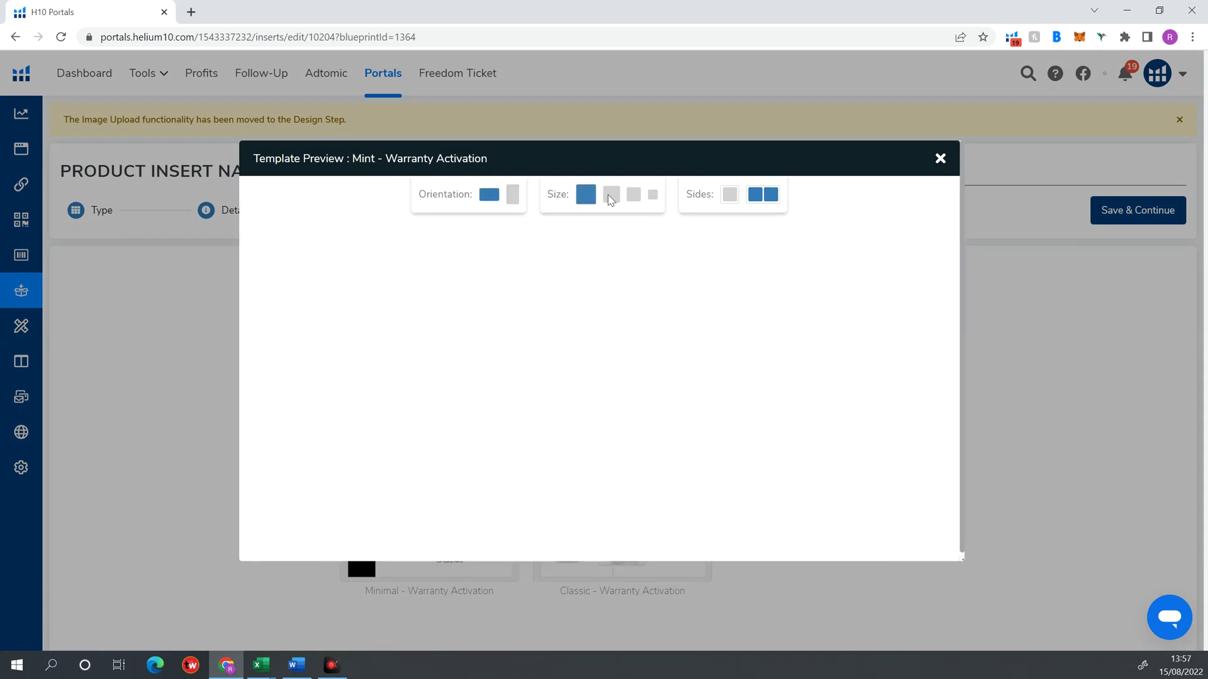
{"action": "left_click", "coordinate": [610, 196]}
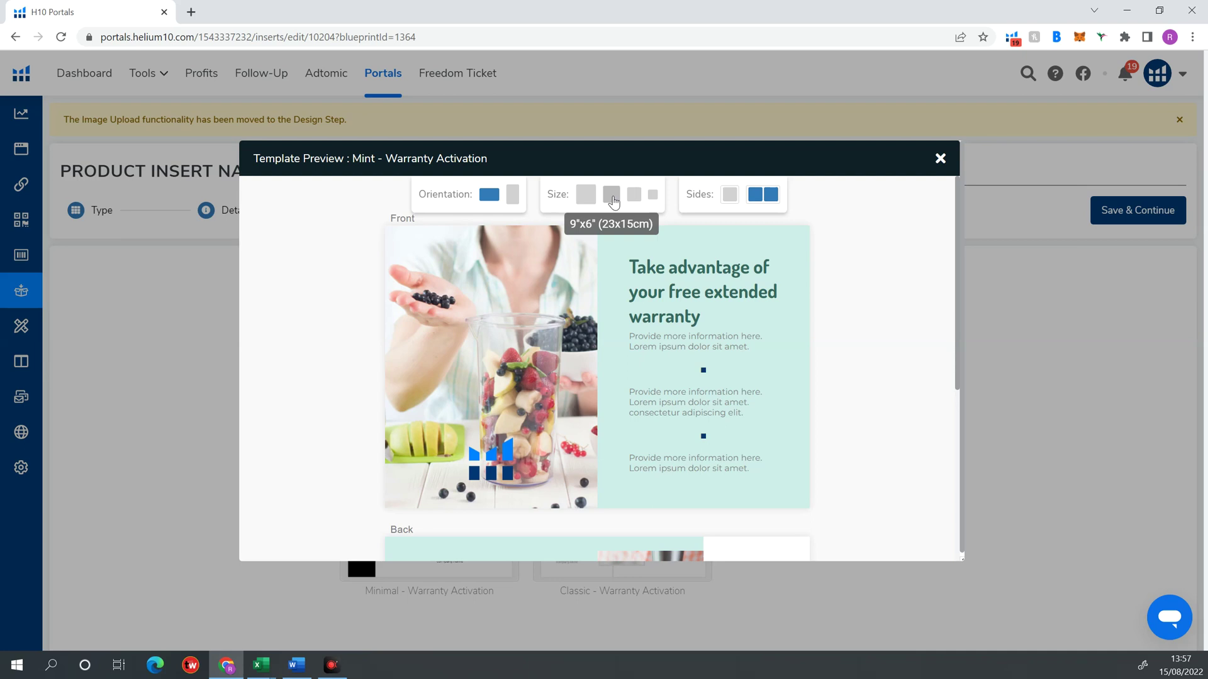
{"action": "left_click", "coordinate": [774, 205]}
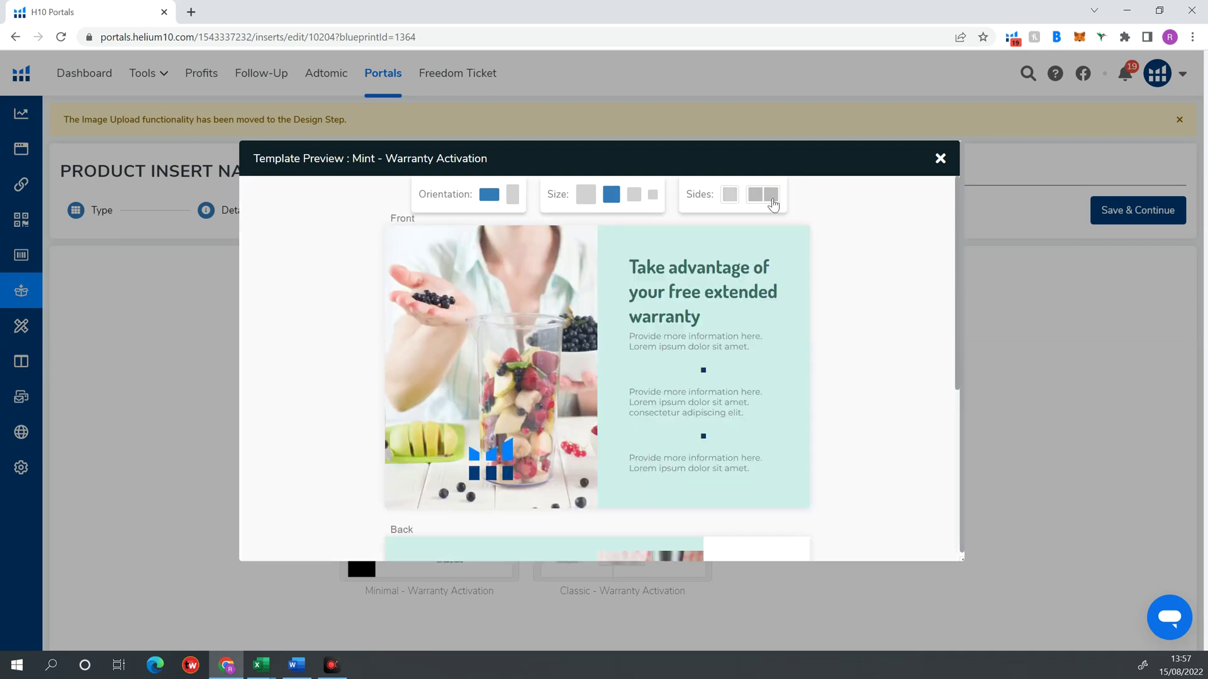
{"action": "left_click", "coordinate": [773, 205]}
{"action": "key", "text": "Escape"}
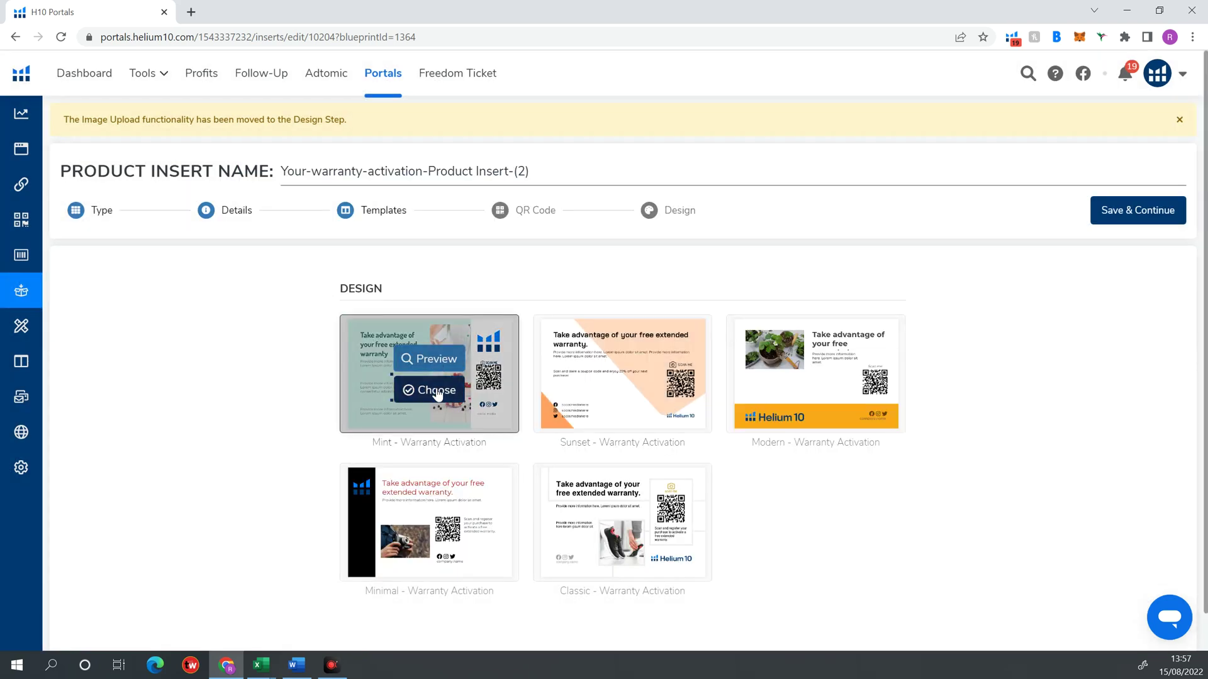
{"action": "left_click", "coordinate": [436, 392]}
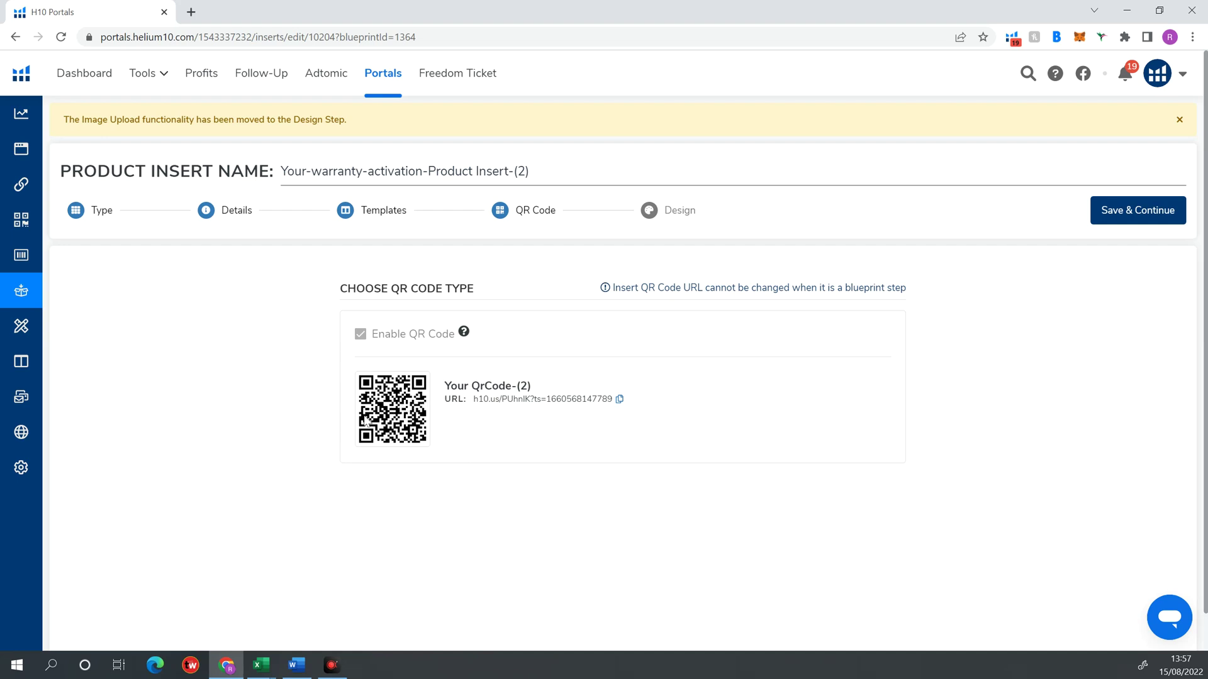
In the insert Design step, leave the front image unchanged and add '3 month' to the front headline
{"action": "left_click", "coordinate": [1112, 212]}
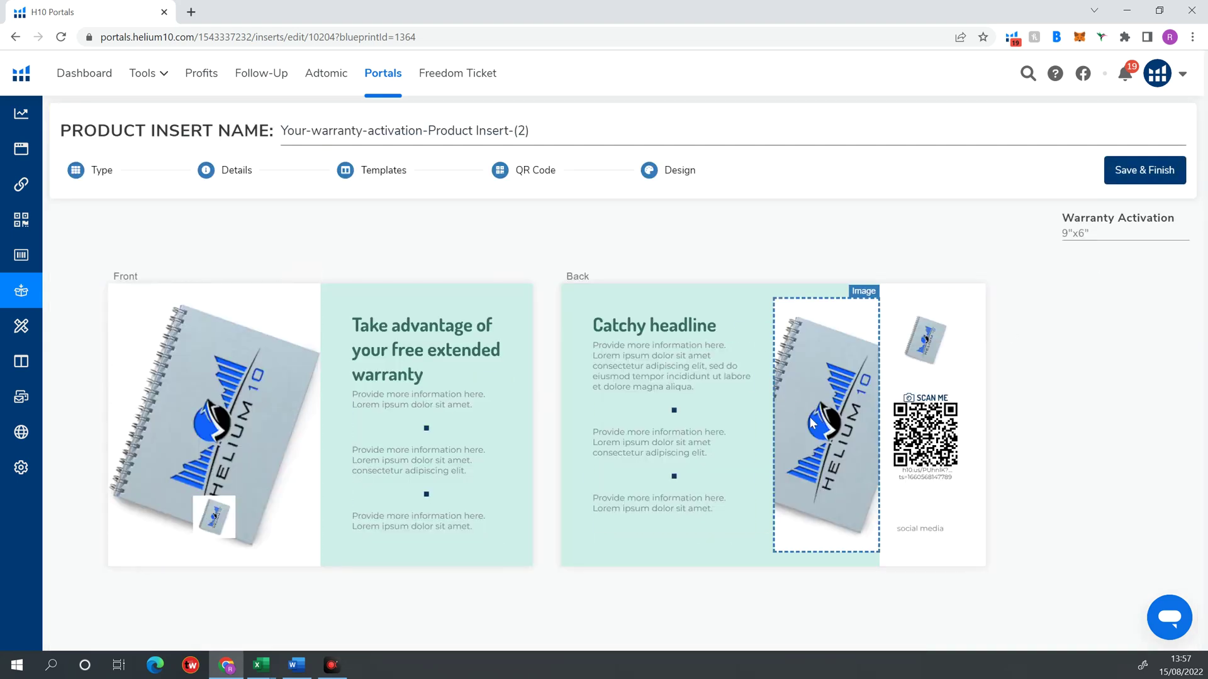
{"action": "left_click", "coordinate": [231, 415]}
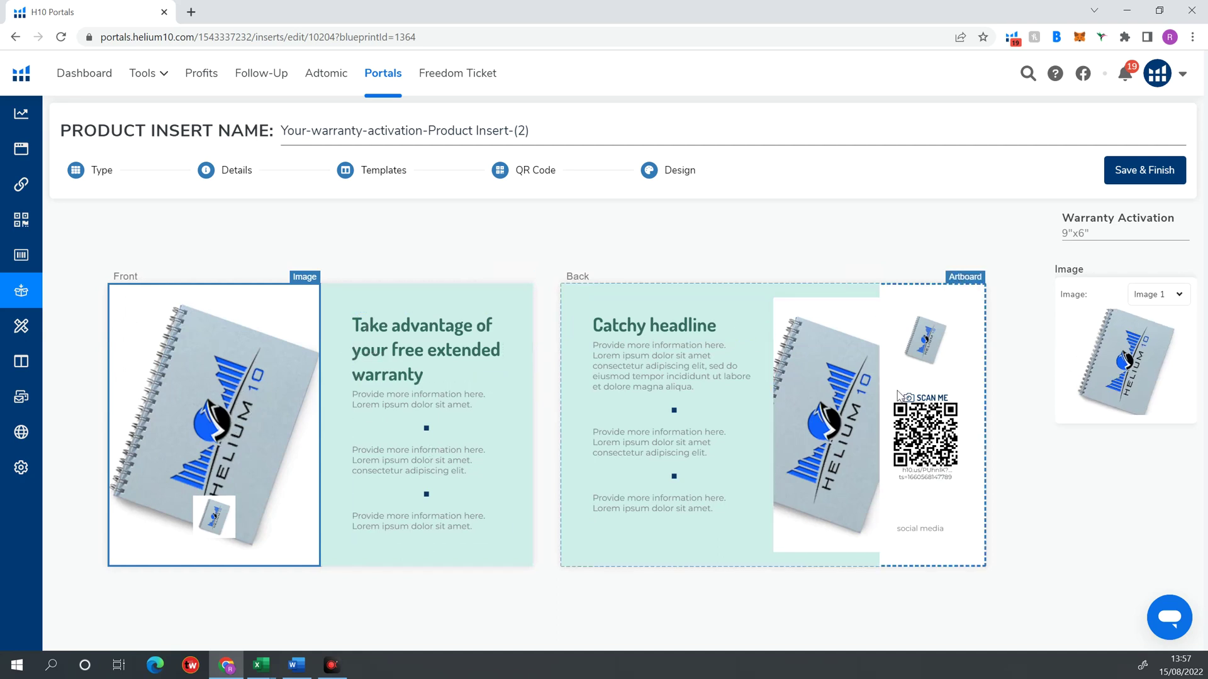
{"action": "mouse_move", "coordinate": [1078, 376]}
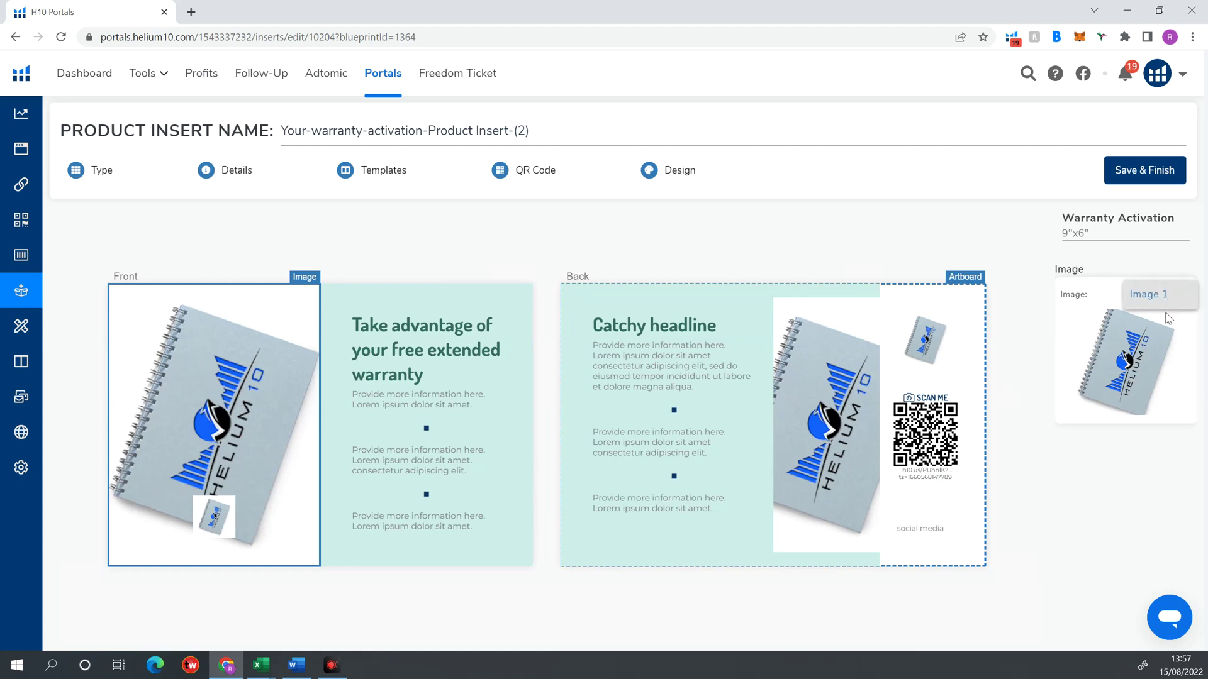
{"action": "left_click", "coordinate": [1133, 367]}
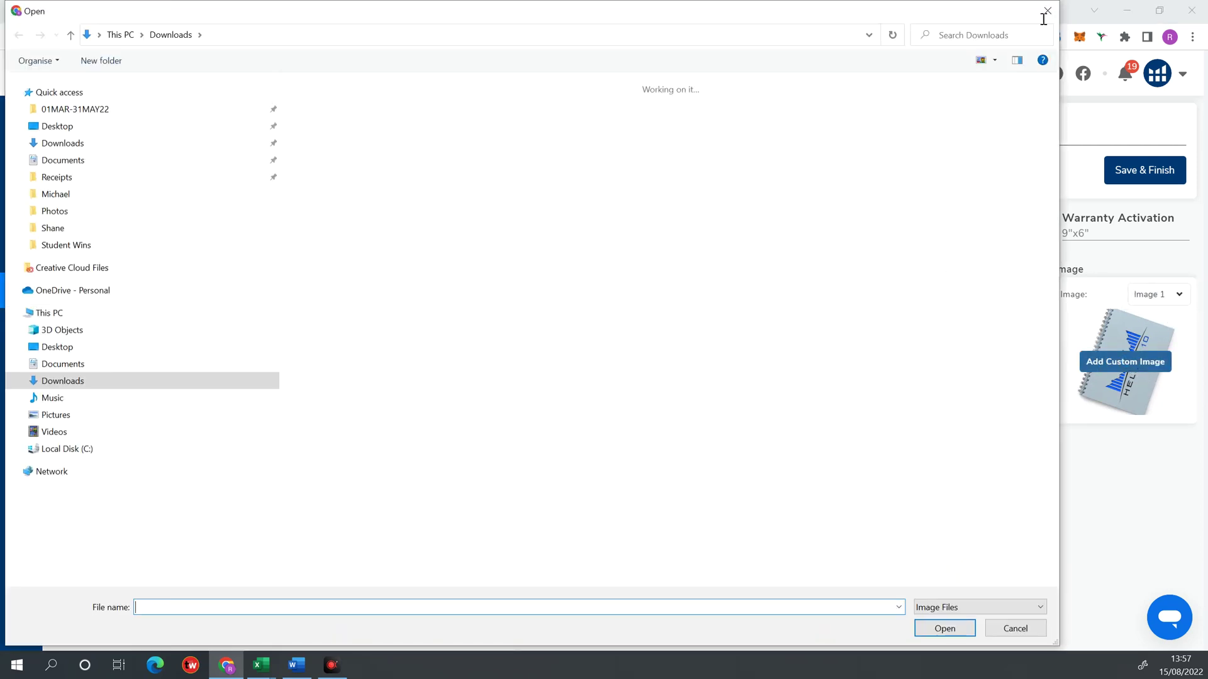
{"action": "left_click", "coordinate": [1048, 11]}
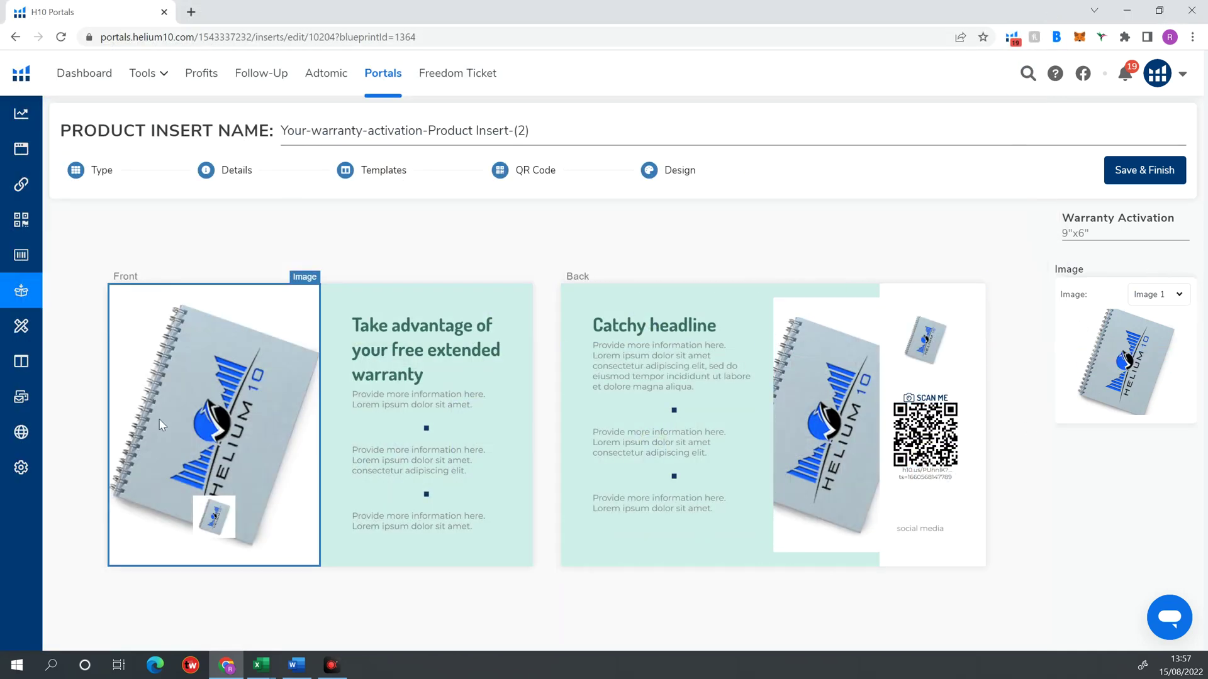
{"action": "left_click", "coordinate": [399, 348]}
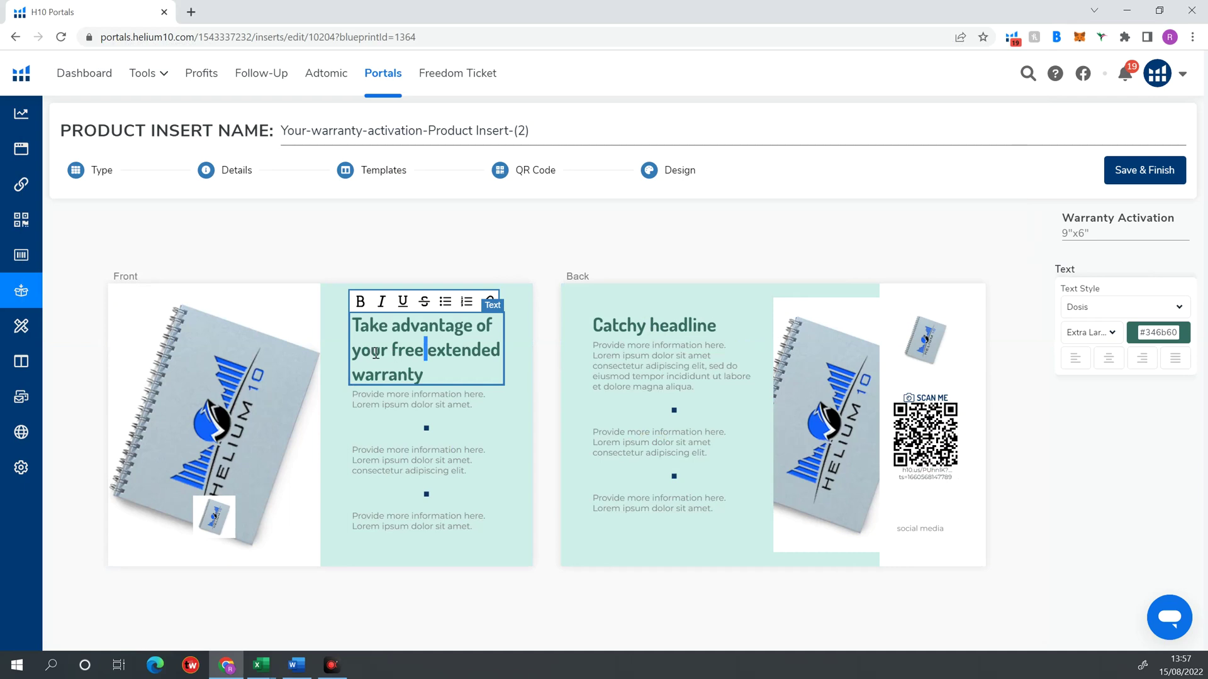
{"action": "type", "text": "3 month"}
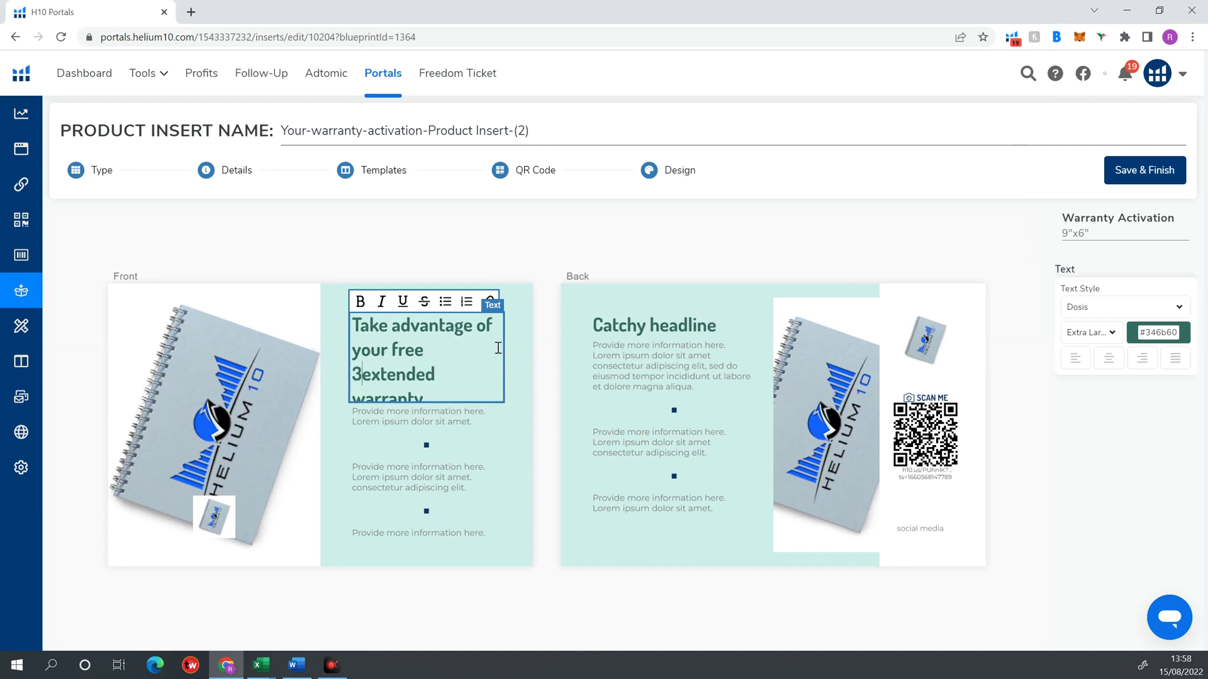
{"action": "left_click", "coordinate": [568, 412]}
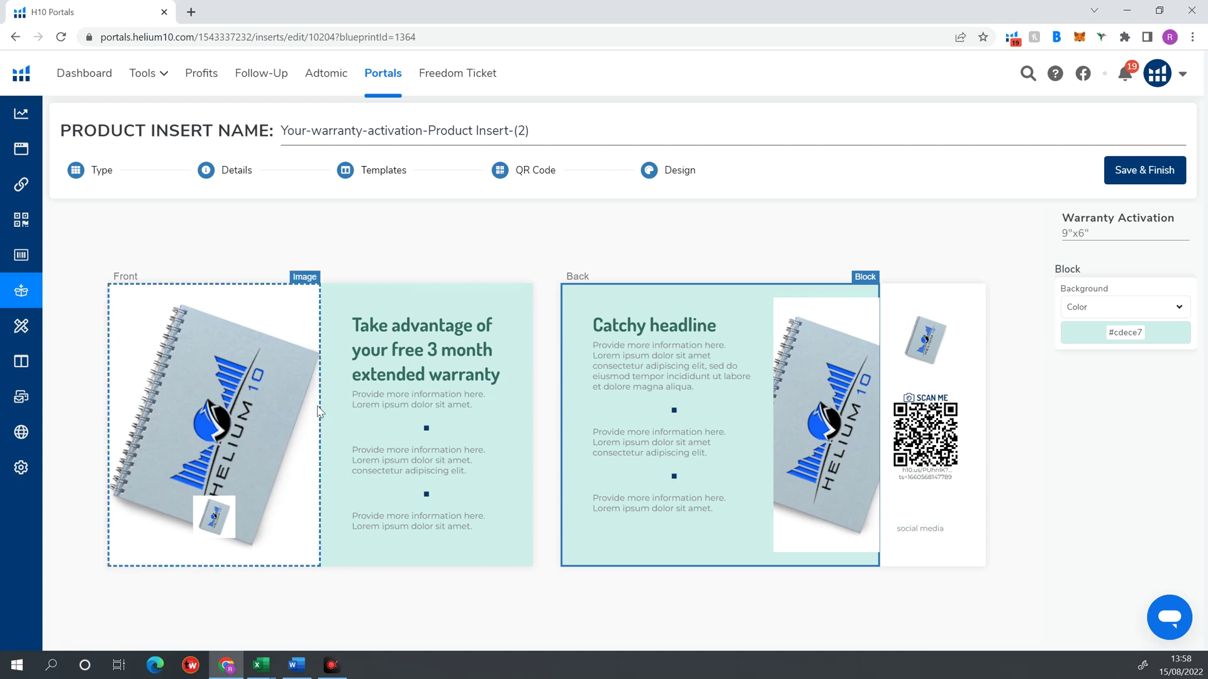
Set the back block's Color background to light green #d7eccd
{"action": "left_click", "coordinate": [1172, 311]}
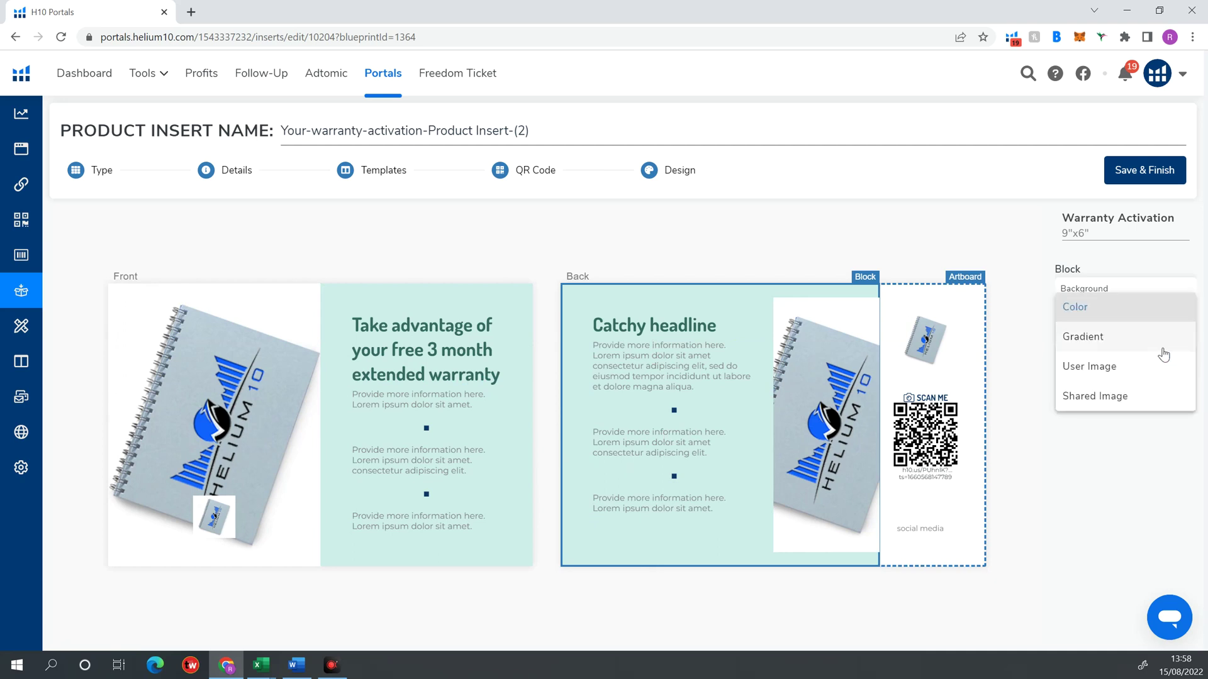
{"action": "left_click", "coordinate": [1002, 323]}
{"action": "left_click", "coordinate": [1168, 345]}
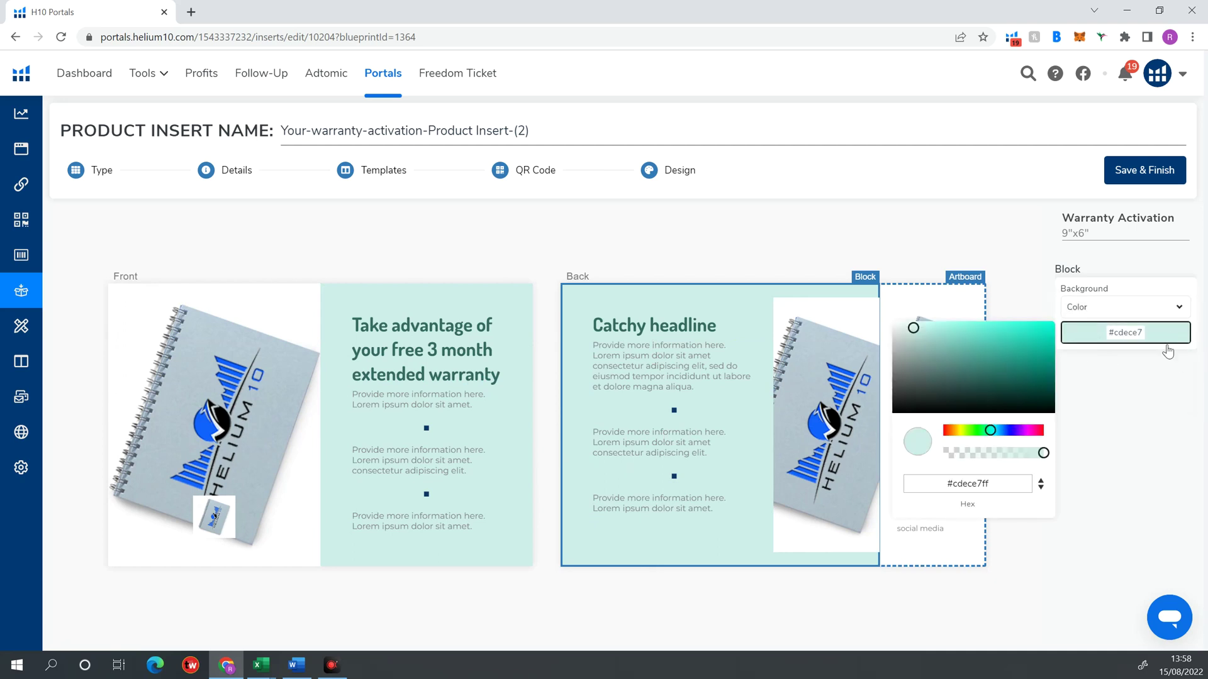
{"action": "left_click", "coordinate": [1014, 431]}
{"action": "left_click", "coordinate": [1033, 431]}
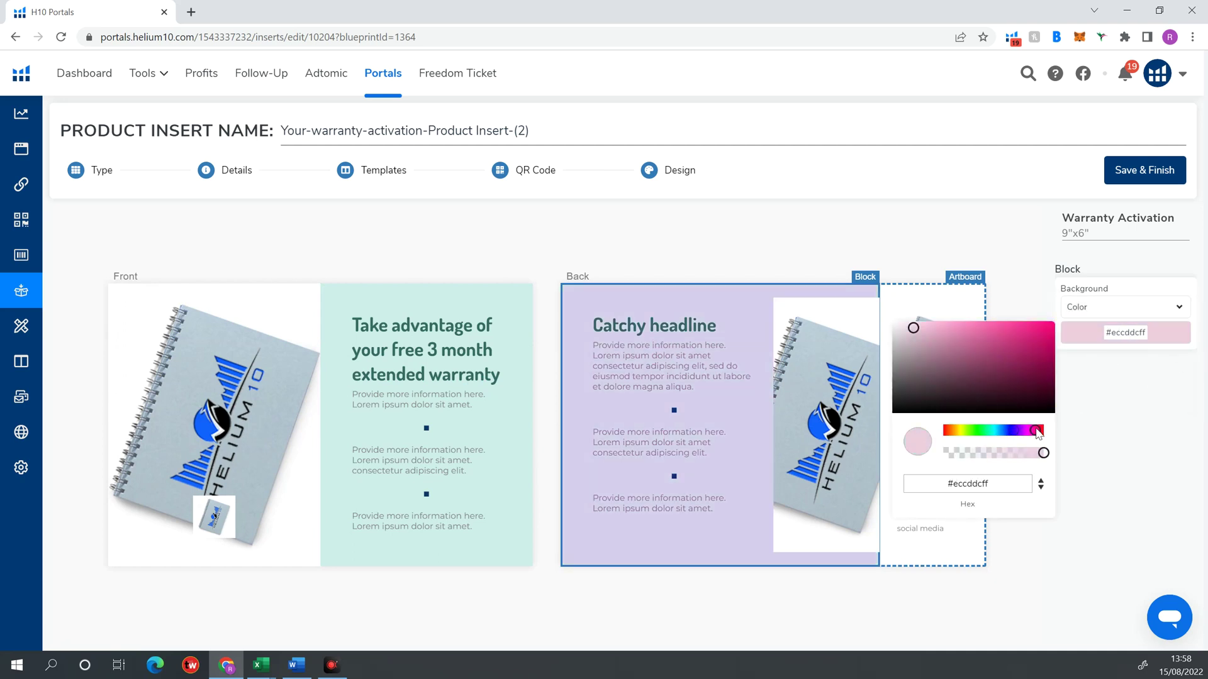
{"action": "left_click", "coordinate": [971, 431]}
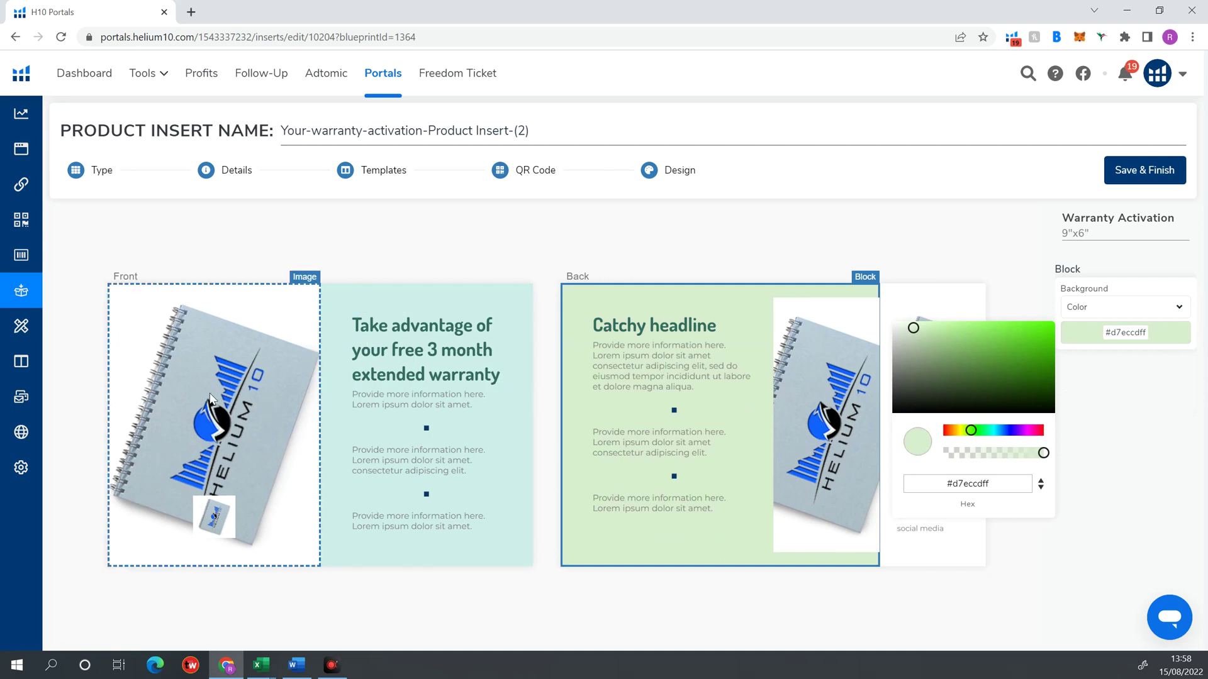
{"action": "left_click", "coordinate": [1151, 383]}
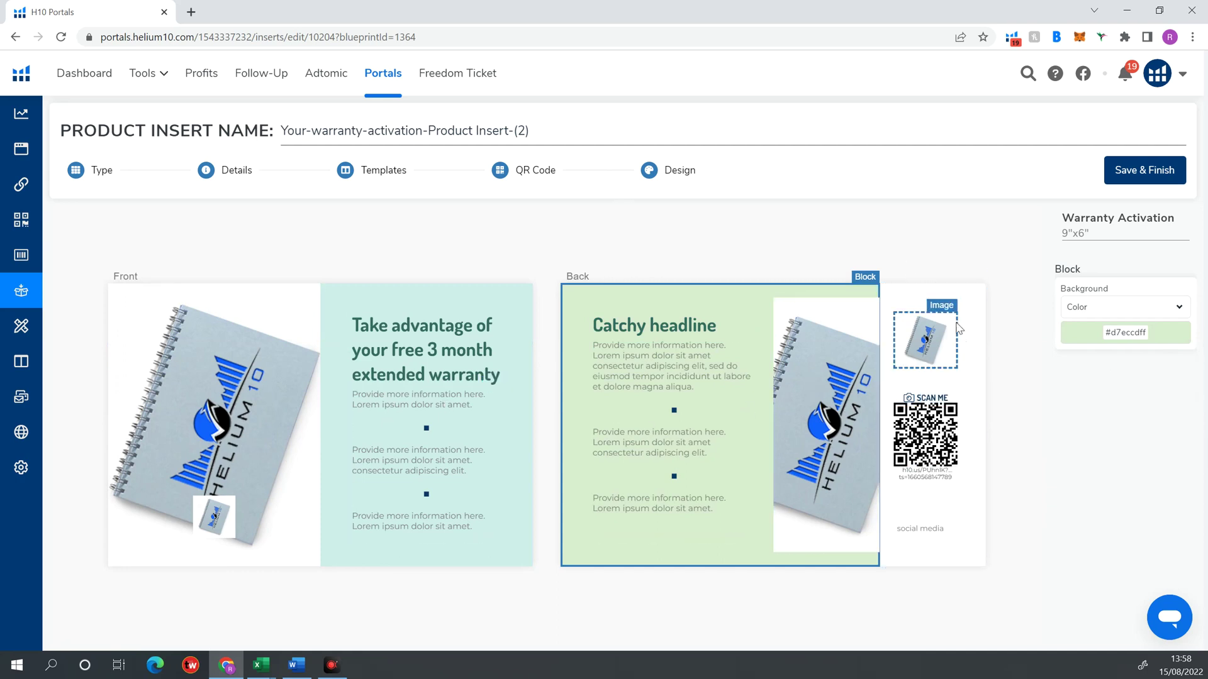
Finish the product insert and open the warranty portal's details for editing
{"action": "left_click", "coordinate": [1123, 171]}
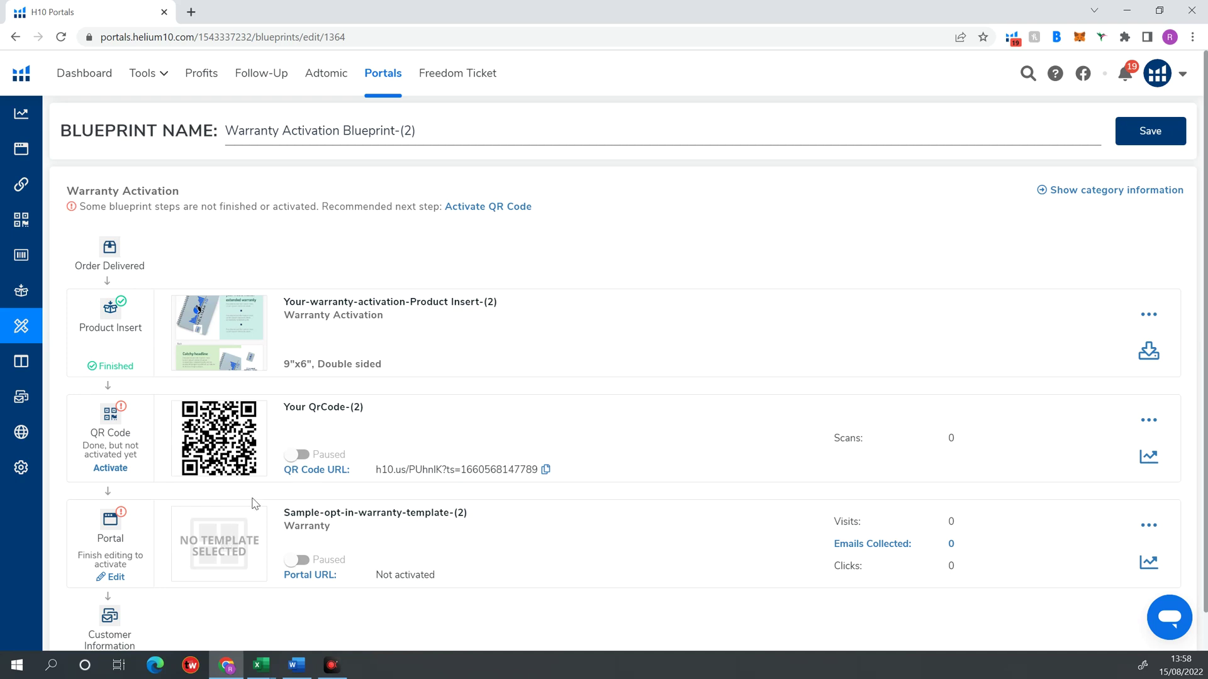
{"action": "left_click", "coordinate": [111, 578]}
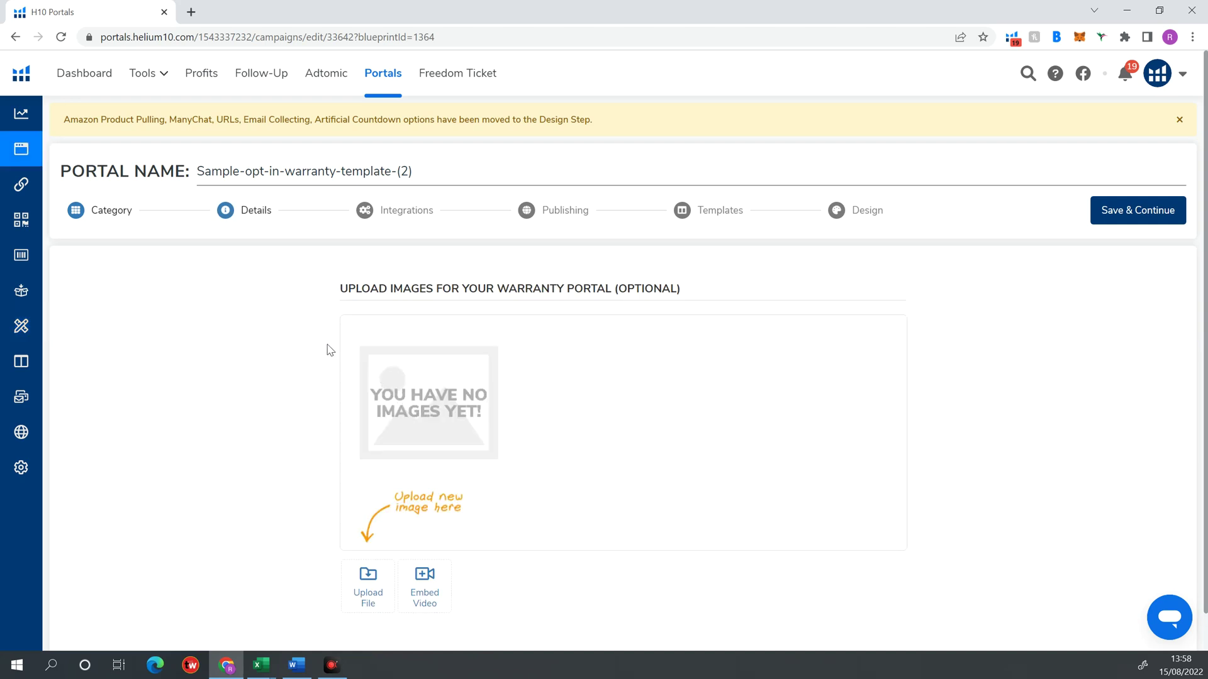
{"action": "scroll", "coordinate": [296, 347], "scroll_direction": "down", "scroll_amount": 1}
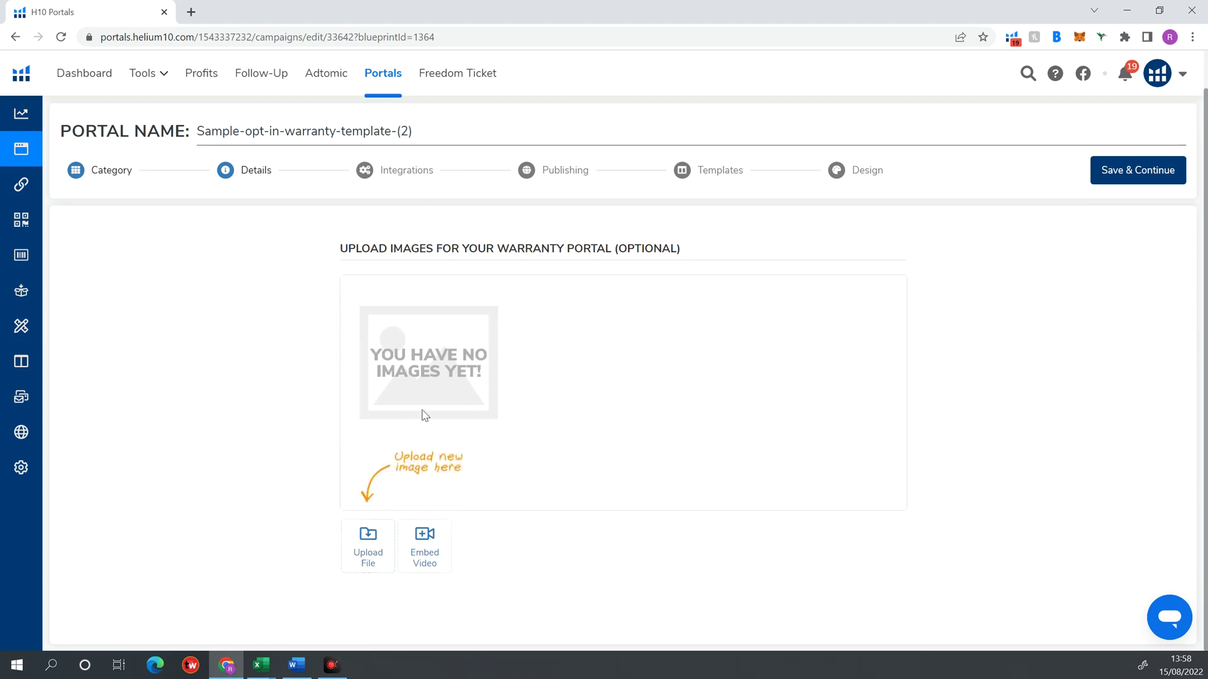
Save the portal details, leaving all page tracking and deep linking options unticked
{"action": "left_click", "coordinate": [1111, 171]}
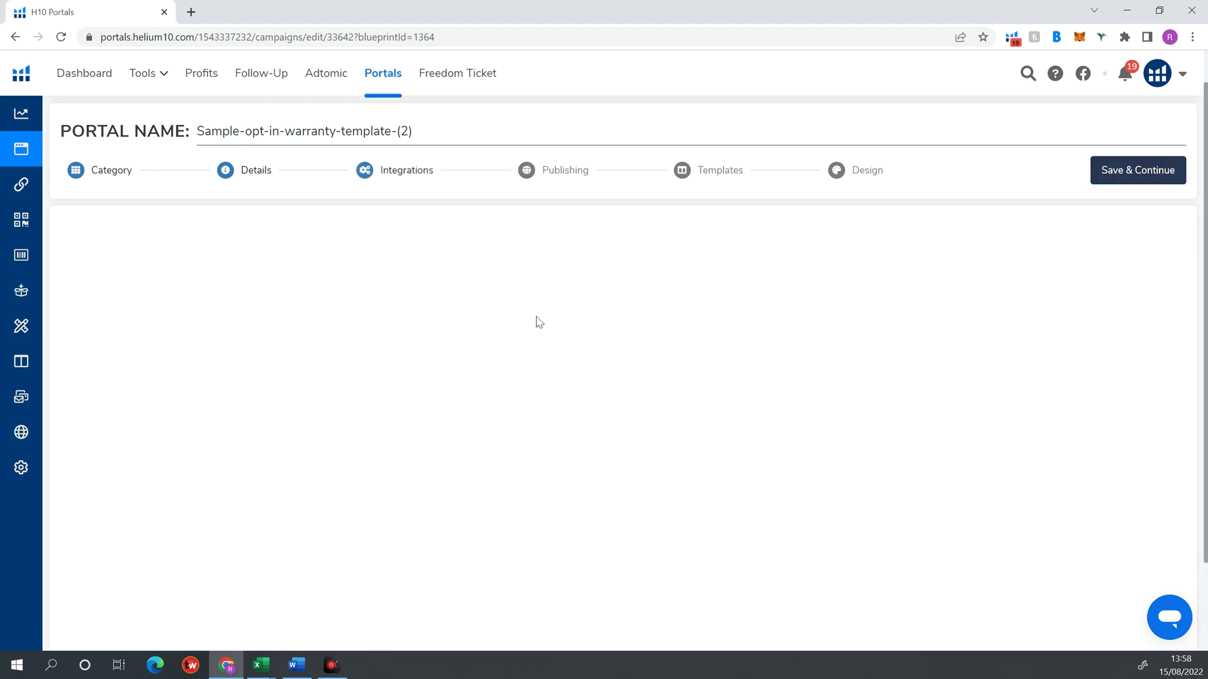
{"action": "scroll", "coordinate": [273, 335], "scroll_direction": "down", "scroll_amount": 1}
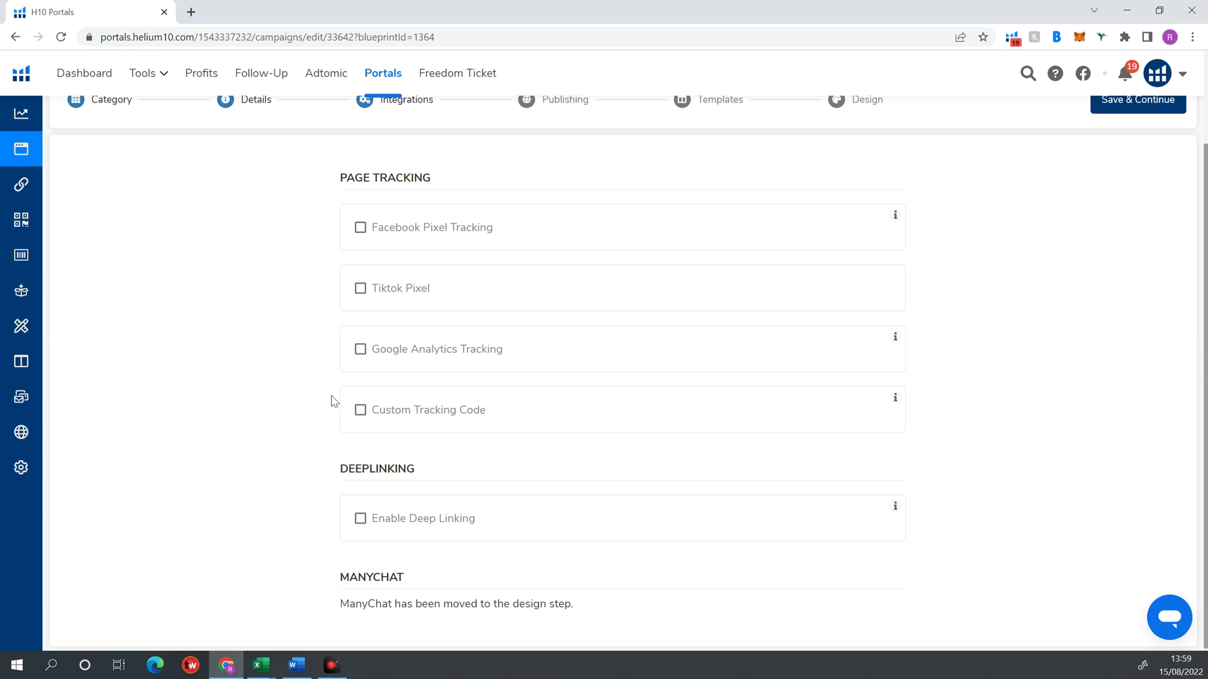
{"action": "scroll", "coordinate": [319, 439], "scroll_direction": "down", "scroll_amount": 1}
{"action": "scroll", "coordinate": [319, 438], "scroll_direction": "up", "scroll_amount": 2}
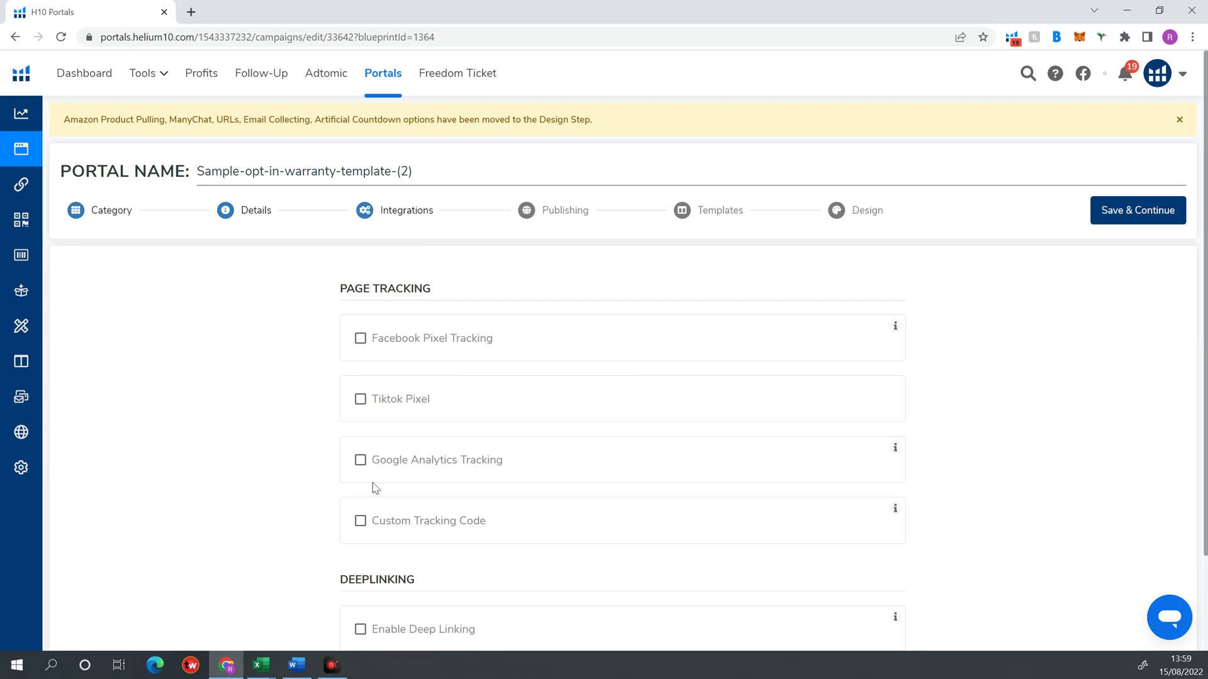
Save the integrations and review Publishing, leaving Custom Domain, Scheduling and Social Share empty
{"action": "left_click", "coordinate": [1145, 217]}
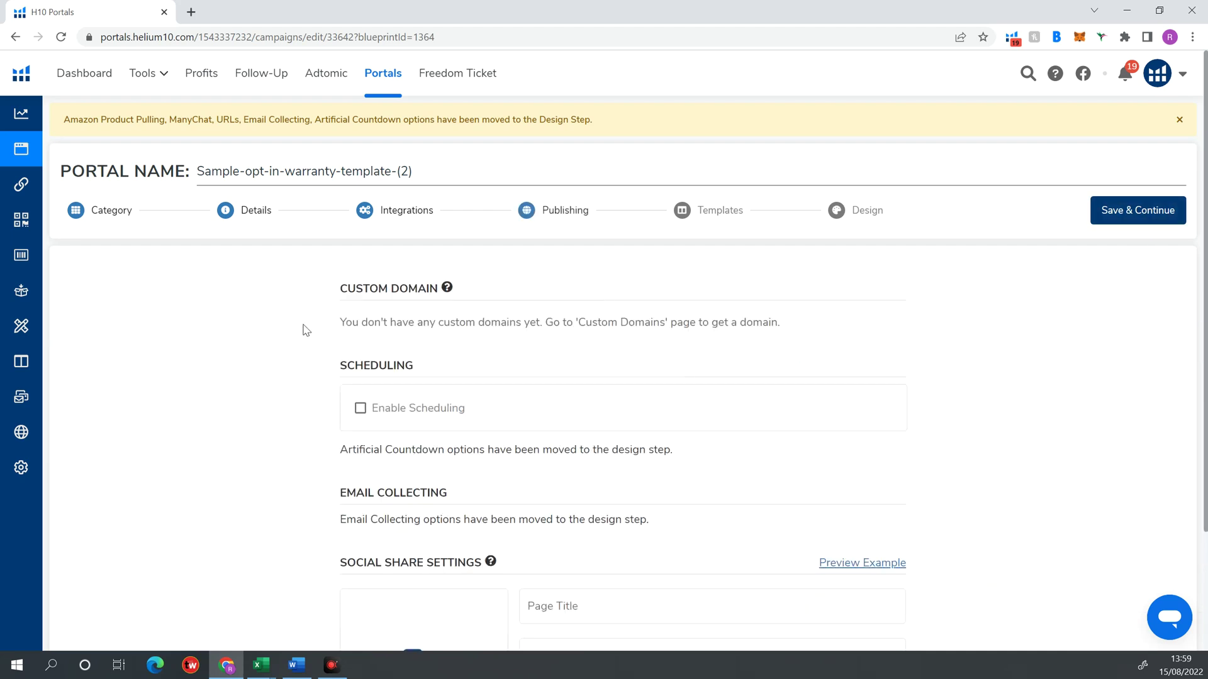
{"action": "scroll", "coordinate": [305, 330], "scroll_direction": "down", "scroll_amount": 1}
{"action": "scroll", "coordinate": [305, 330], "scroll_direction": "up", "scroll_amount": 1}
{"action": "scroll", "coordinate": [521, 358], "scroll_direction": "down", "scroll_amount": 1}
{"action": "scroll", "coordinate": [438, 368], "scroll_direction": "down", "scroll_amount": 1}
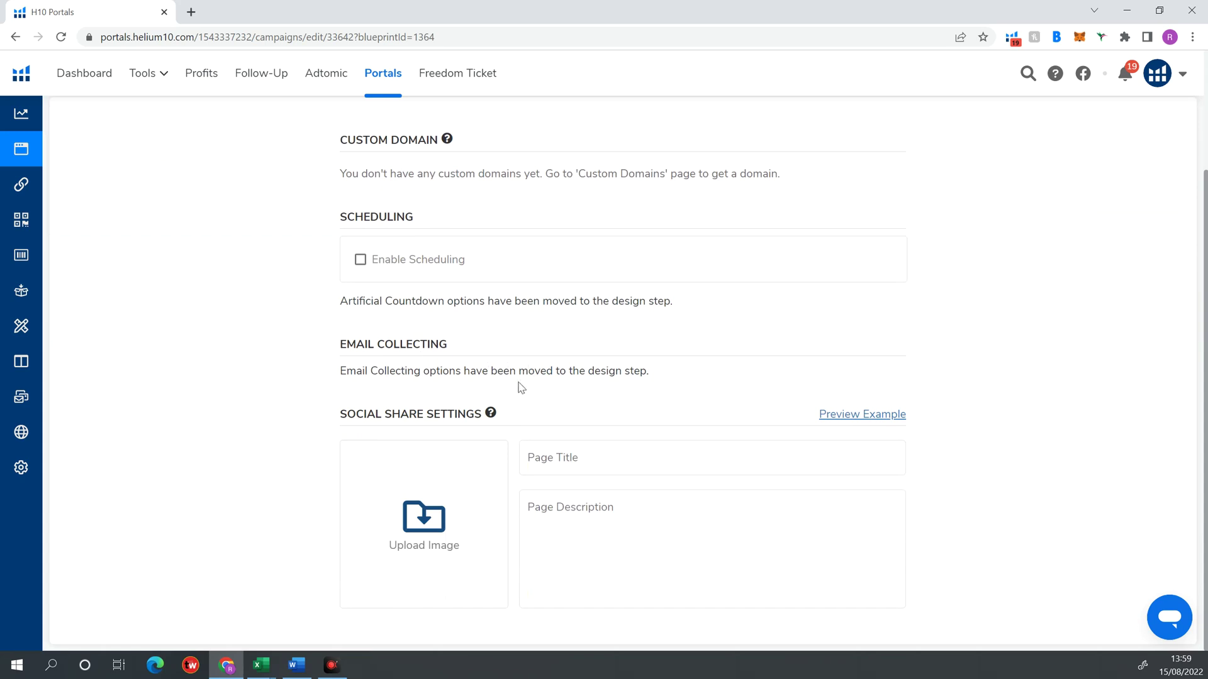
{"action": "scroll", "coordinate": [509, 403], "scroll_direction": "up", "scroll_amount": 1}
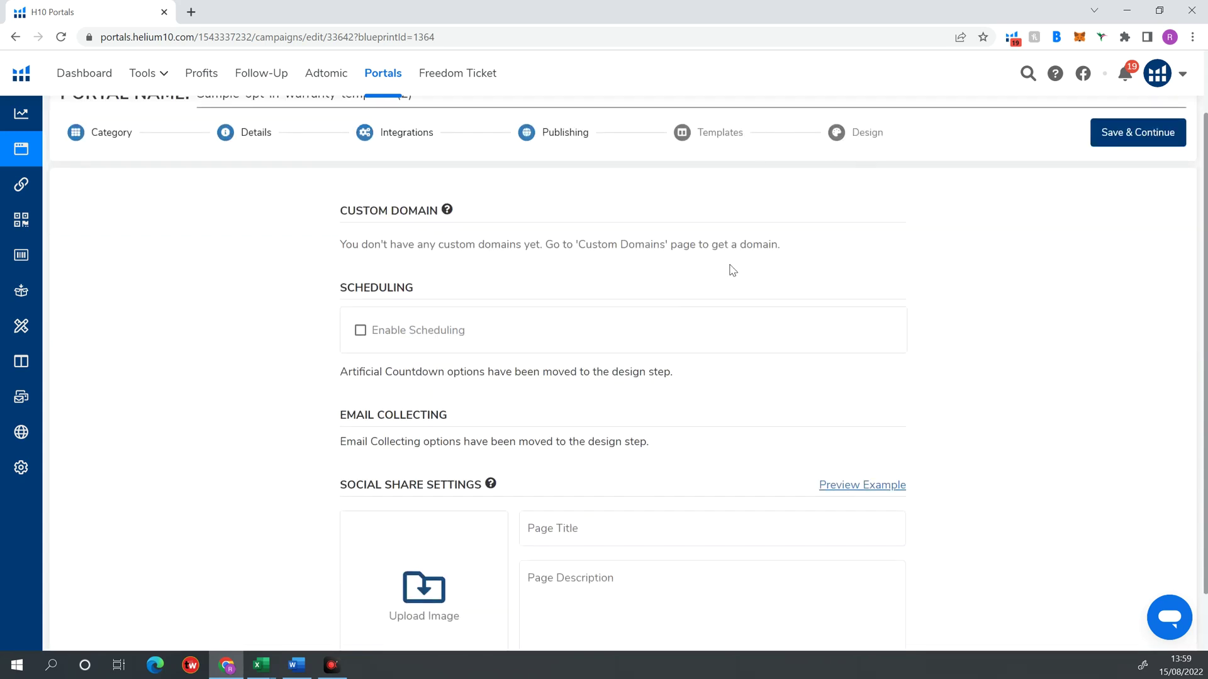
{"action": "scroll", "coordinate": [491, 377], "scroll_direction": "down", "scroll_amount": 1}
{"action": "scroll", "coordinate": [718, 326], "scroll_direction": "up", "scroll_amount": 2}
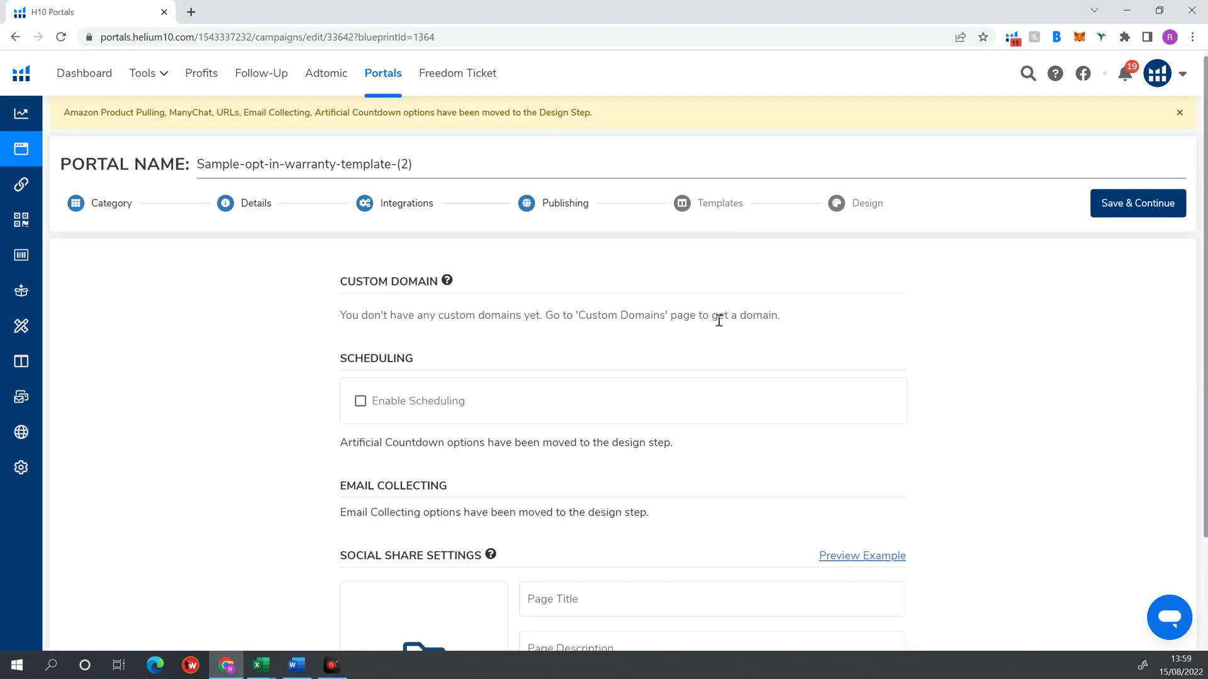
Save the publishing settings and preview the Minimal - Warranty template in the gallery
{"action": "left_click", "coordinate": [1119, 202]}
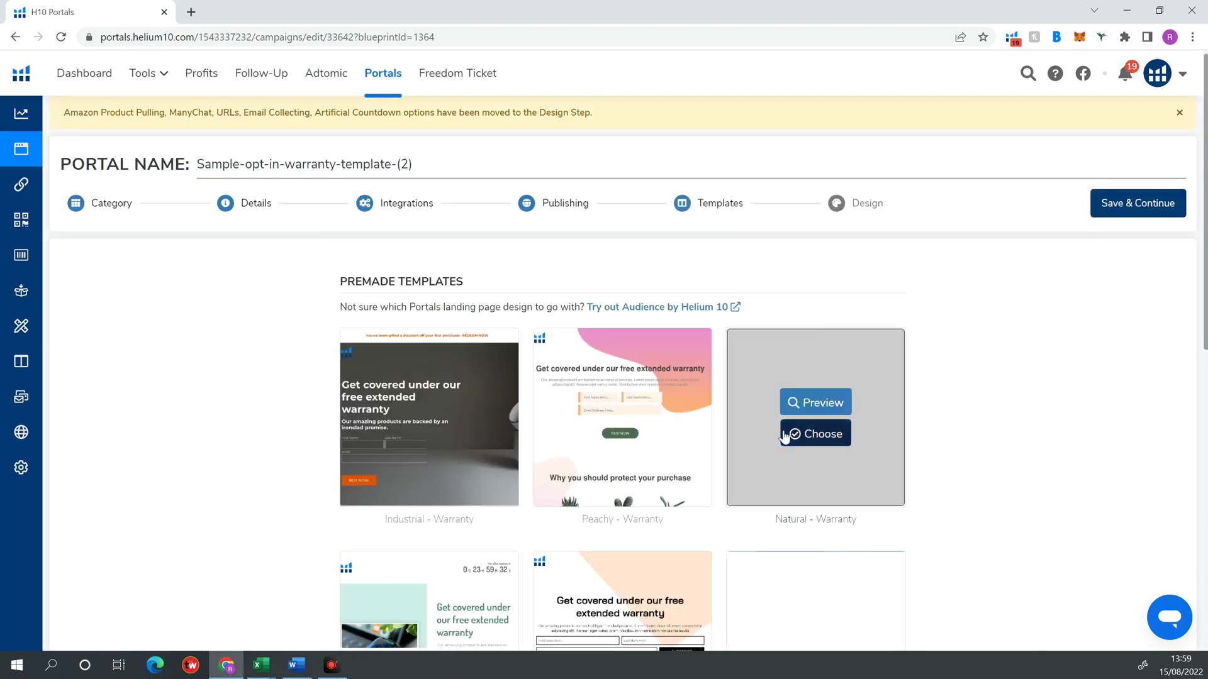
{"action": "scroll", "coordinate": [830, 437], "scroll_direction": "down", "scroll_amount": 3}
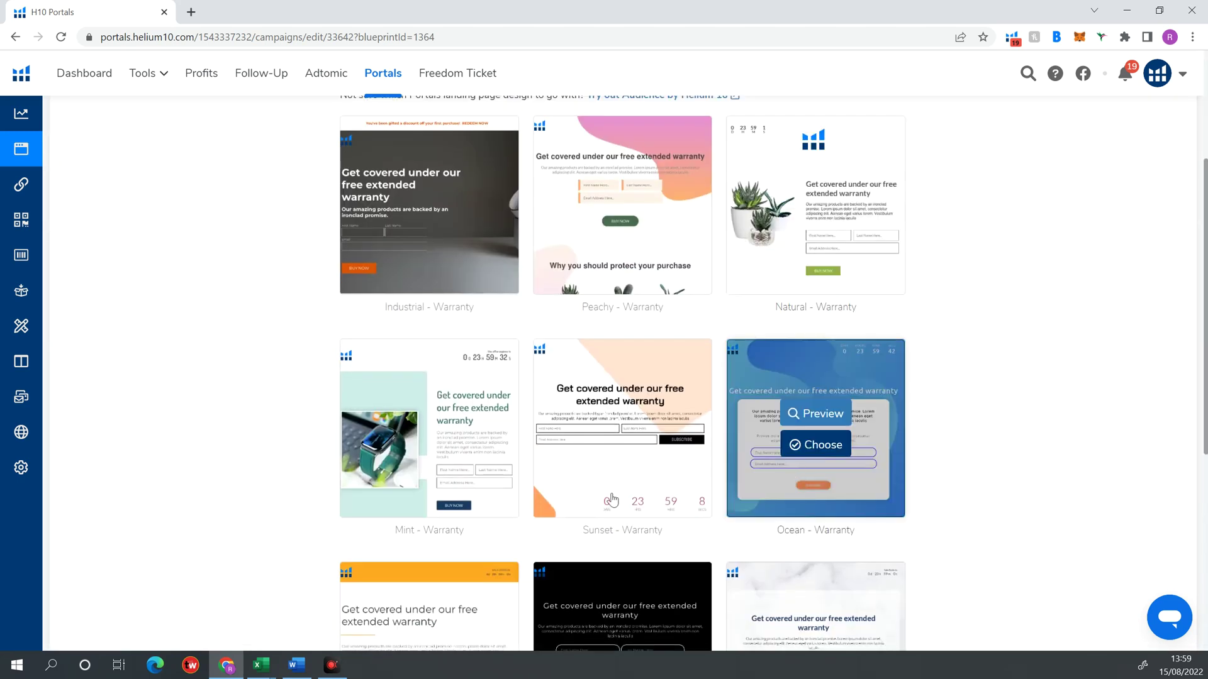
{"action": "scroll", "coordinate": [463, 541], "scroll_direction": "down", "scroll_amount": 2}
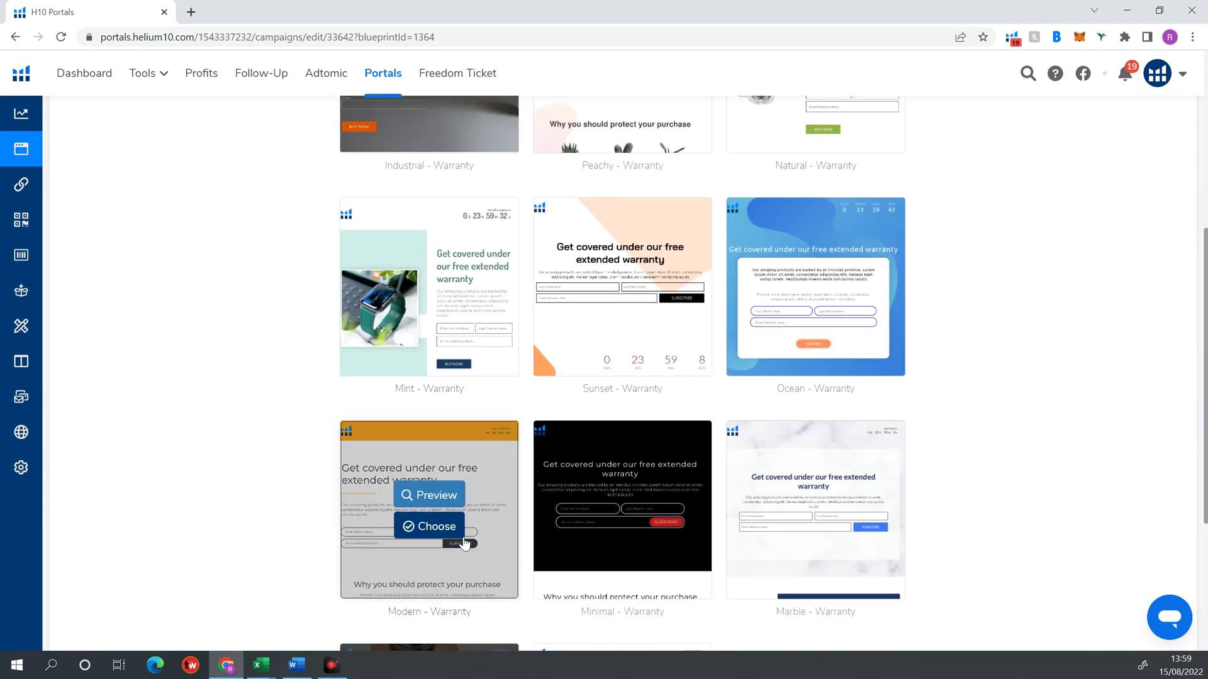
{"action": "scroll", "coordinate": [715, 500], "scroll_direction": "down", "scroll_amount": 2}
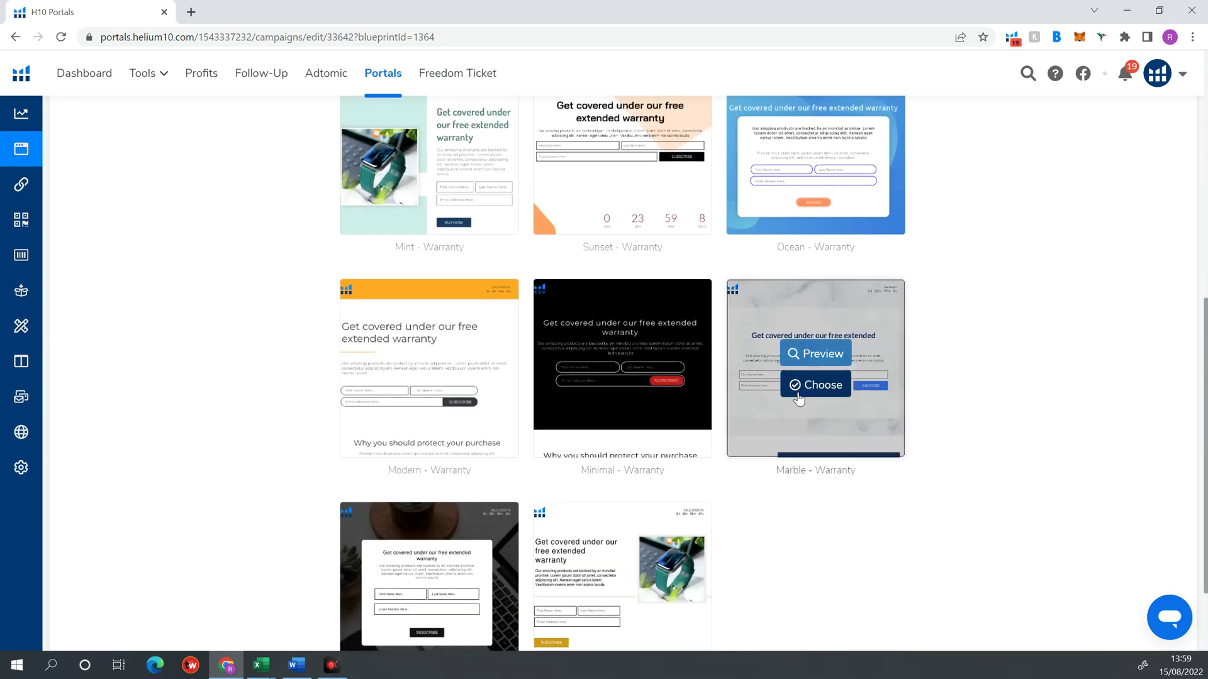
{"action": "mouse_move", "coordinate": [599, 386]}
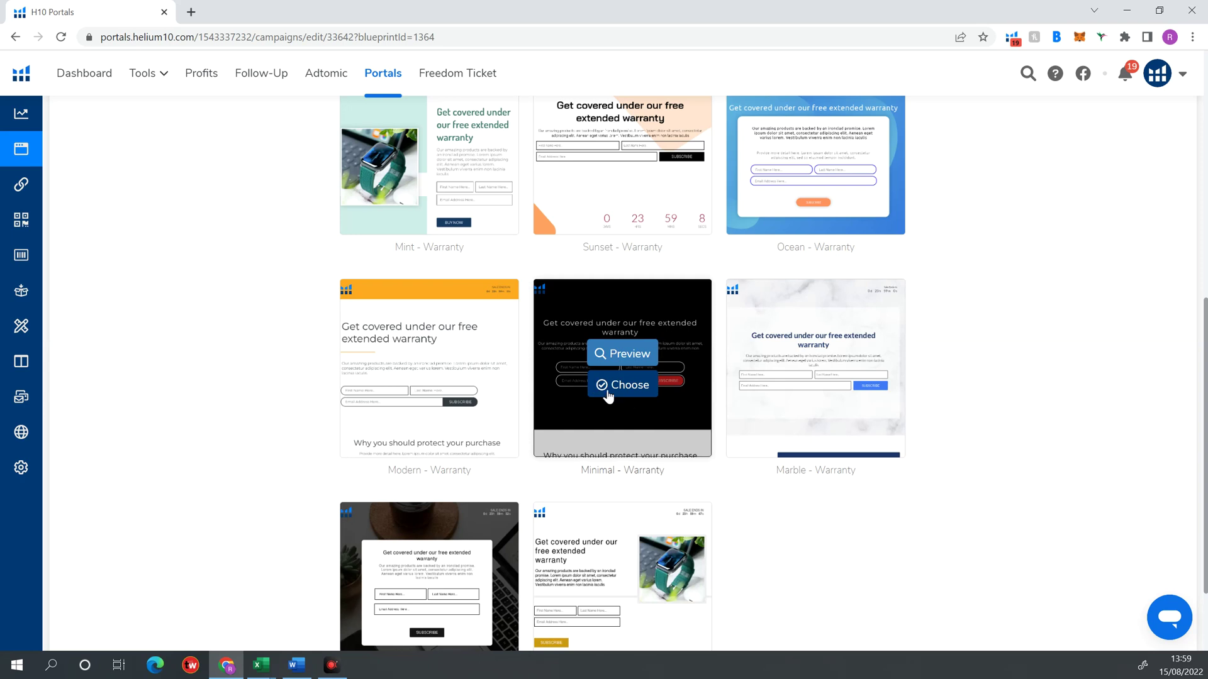
{"action": "scroll", "coordinate": [597, 307], "scroll_direction": "up", "scroll_amount": 3}
{"action": "scroll", "coordinate": [424, 256], "scroll_direction": "down", "scroll_amount": 2}
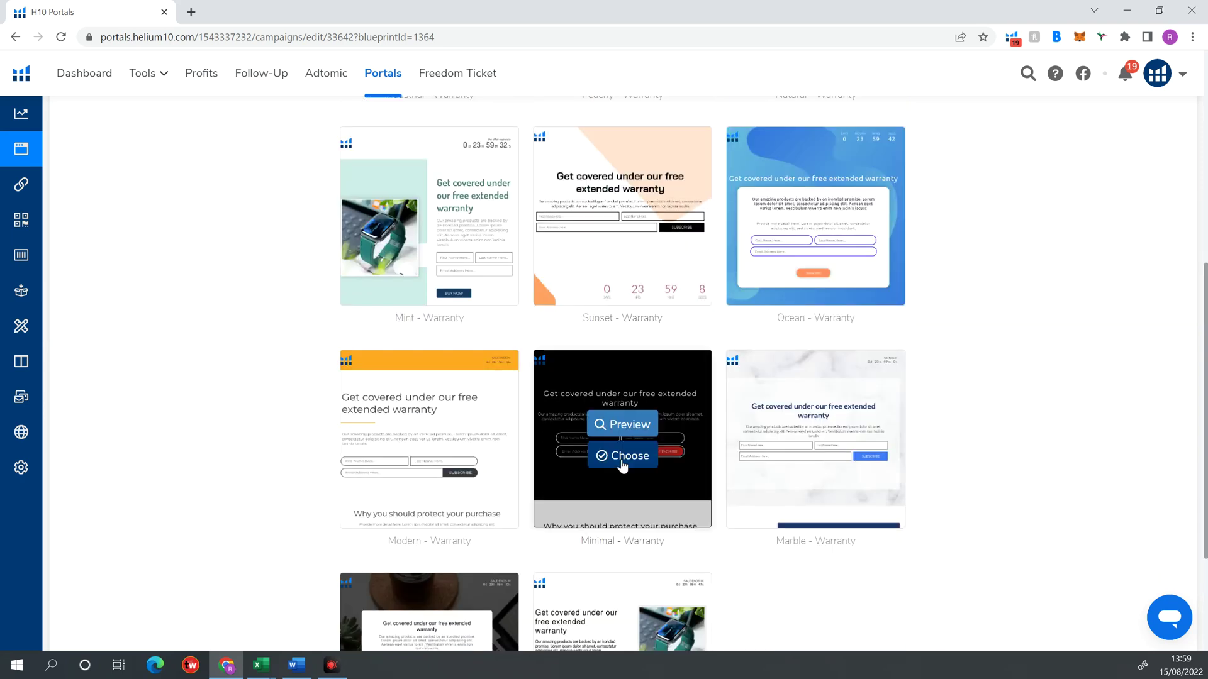
{"action": "left_click", "coordinate": [622, 424]}
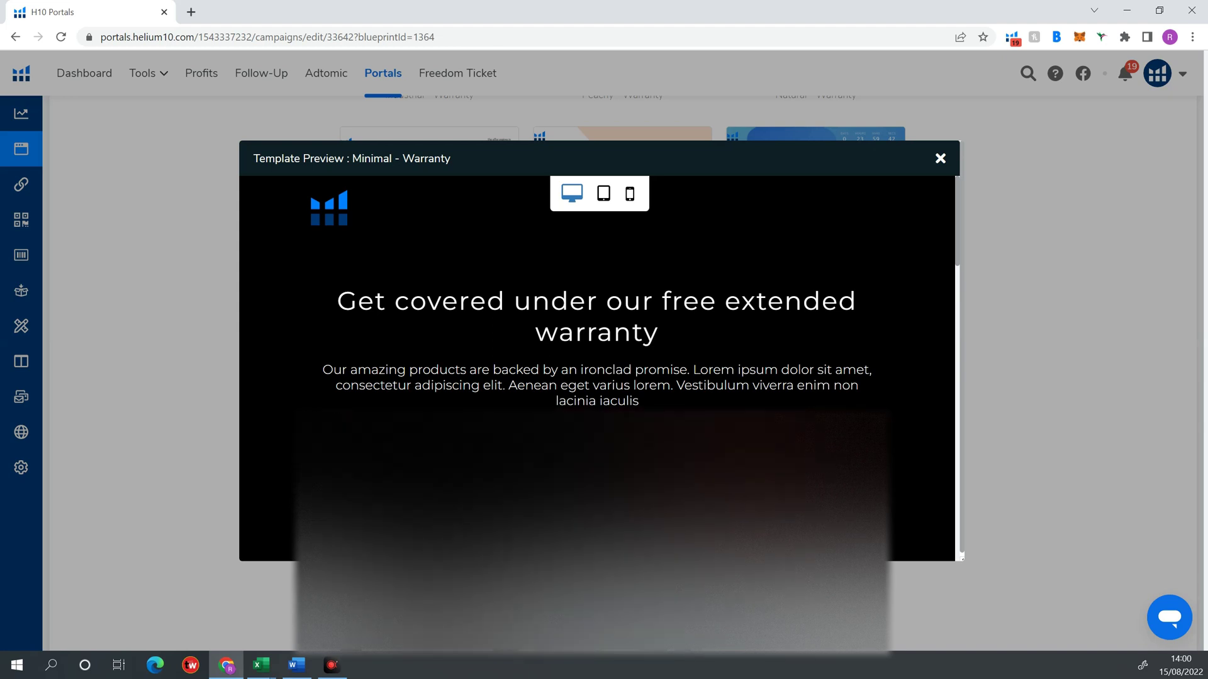
{"action": "left_click", "coordinate": [940, 159]}
Choose the Minimal - Warranty template as the portal design
{"action": "scroll", "coordinate": [512, 412], "scroll_direction": "down", "scroll_amount": 3}
{"action": "mouse_move", "coordinate": [656, 290]}
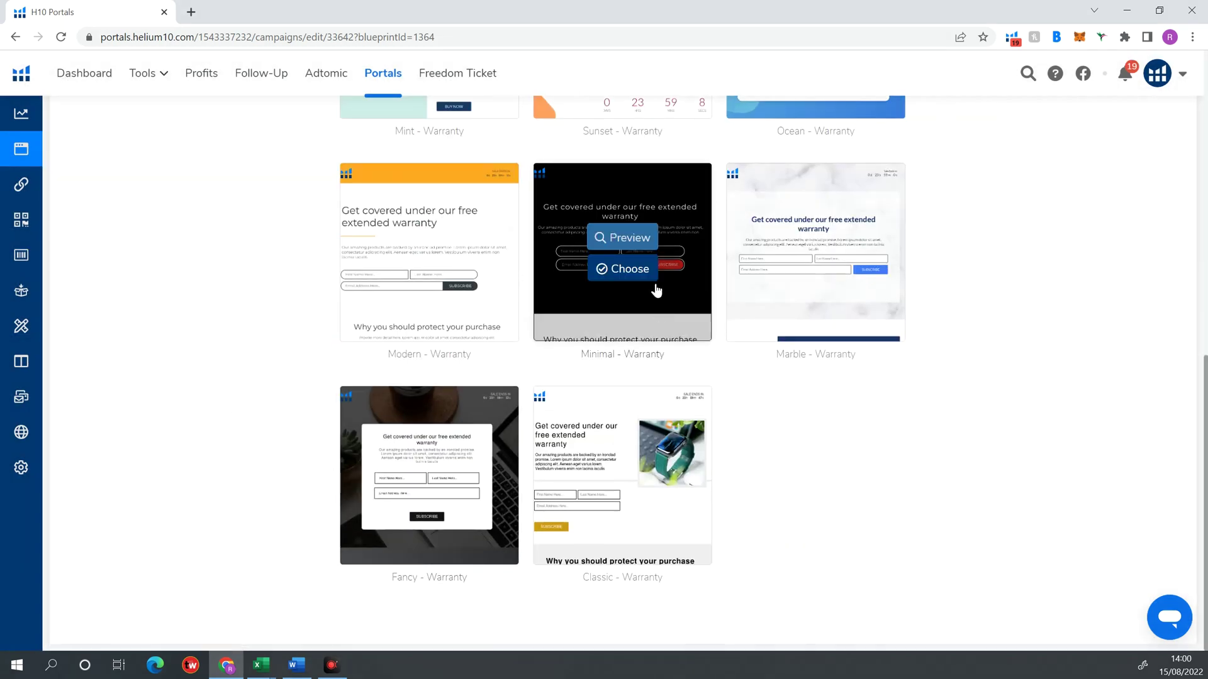
{"action": "scroll", "coordinate": [657, 283], "scroll_direction": "up", "scroll_amount": 3}
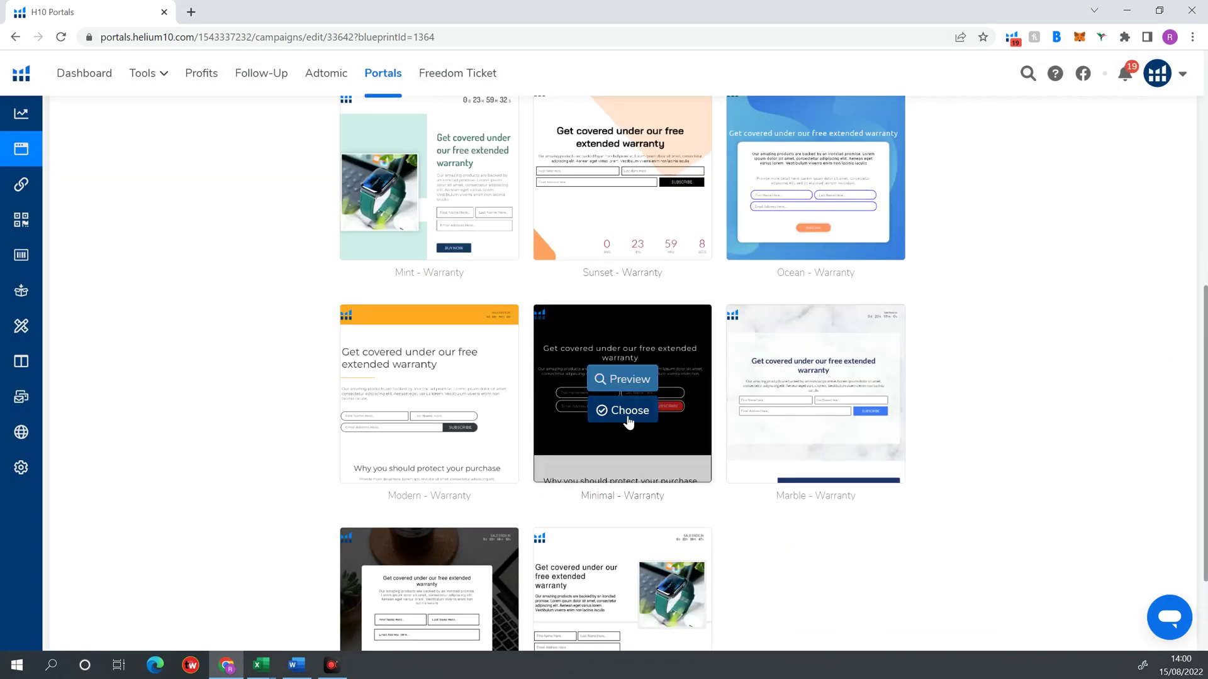
{"action": "left_click", "coordinate": [630, 422]}
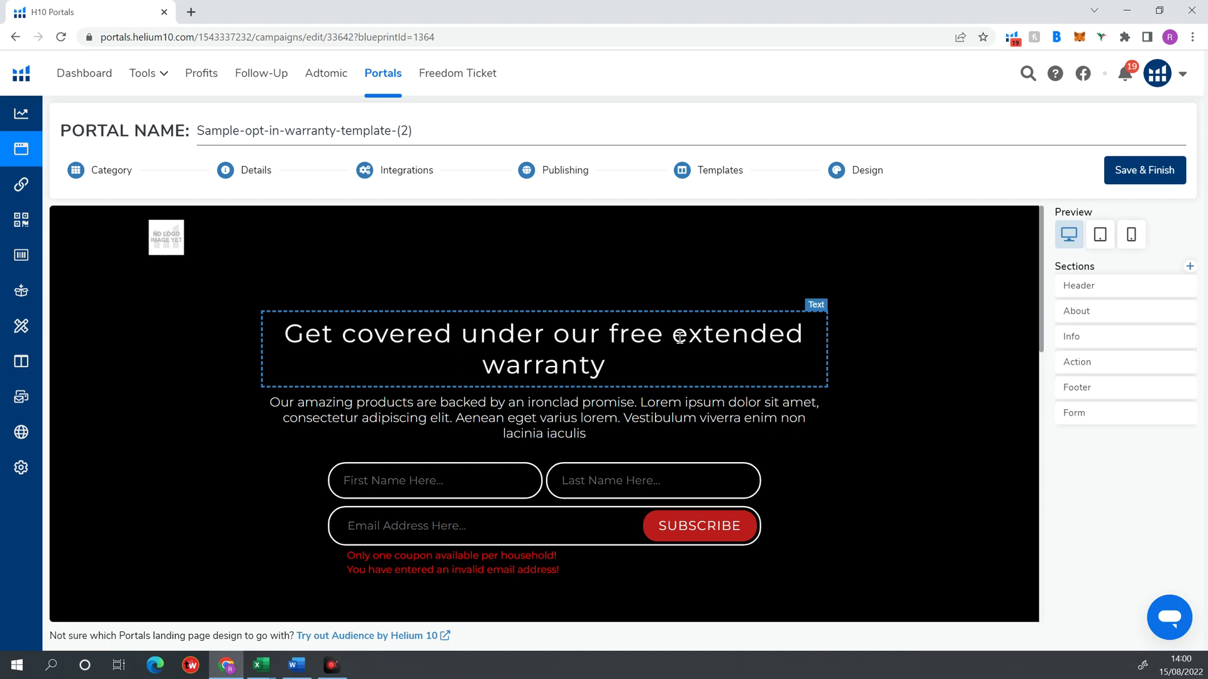
Insert '3 month' after 'free' in the portal headline, then select the paragraph and First Name field
{"action": "left_click", "coordinate": [666, 334]}
{"action": "type", "text": "3 month"}
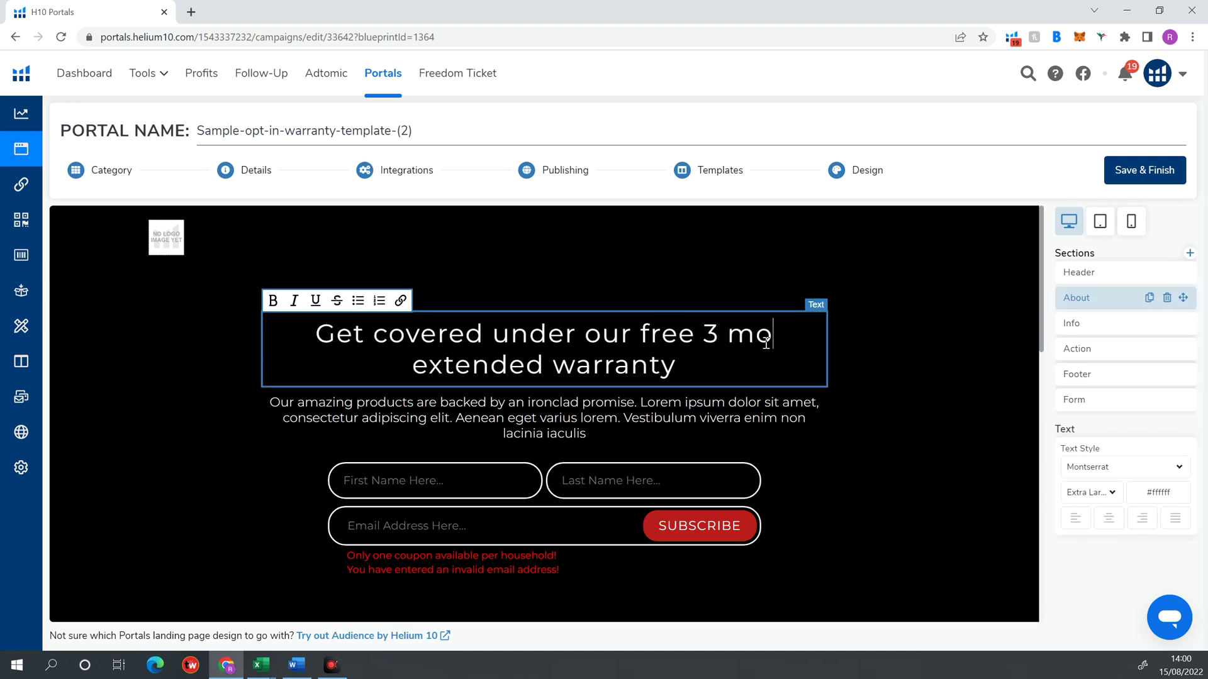
{"action": "left_click", "coordinate": [970, 334]}
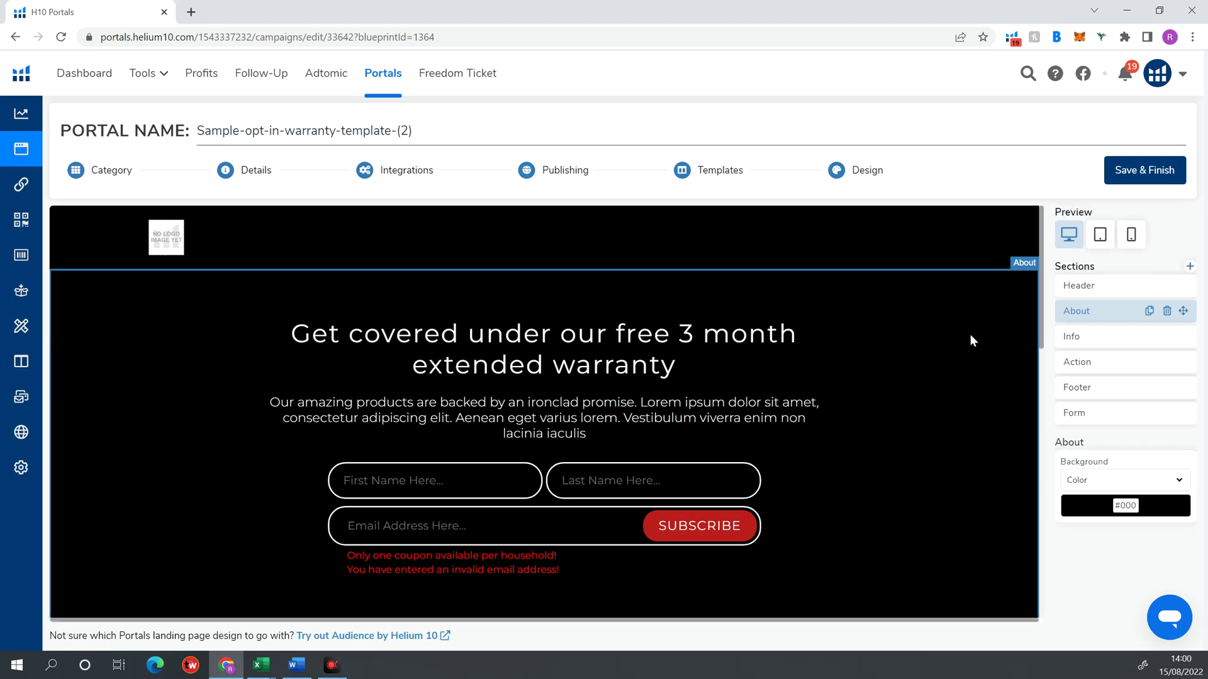
{"action": "left_click", "coordinate": [535, 434]}
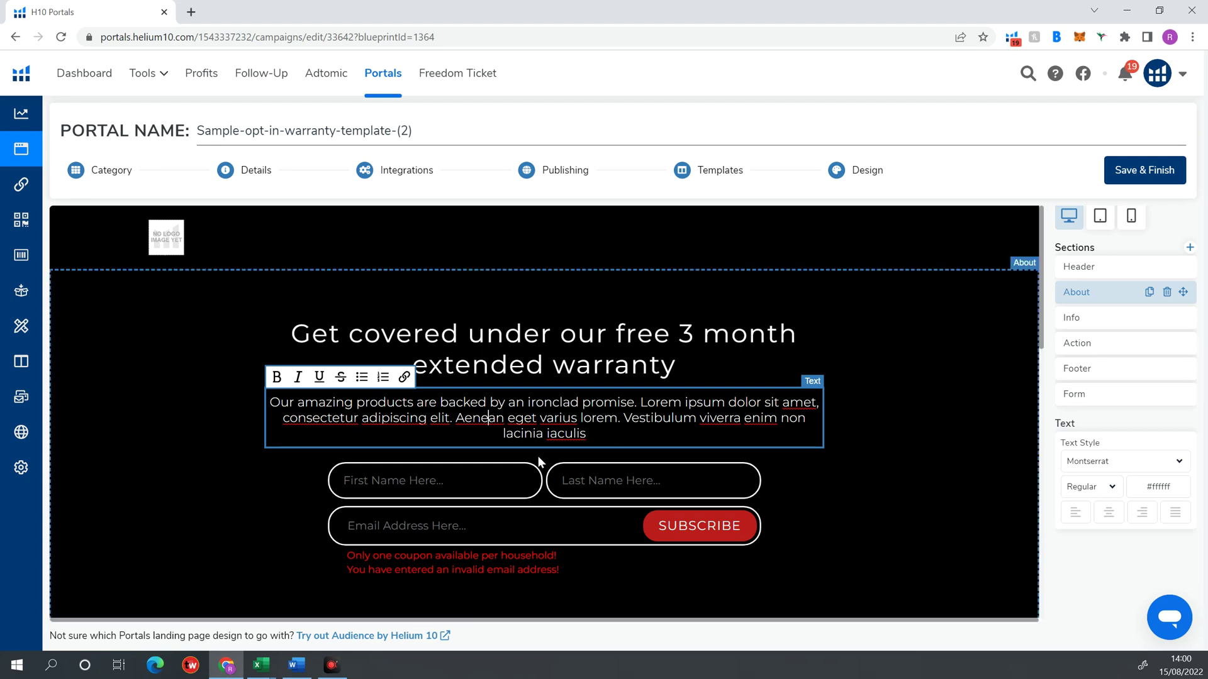
{"action": "left_click", "coordinate": [462, 484]}
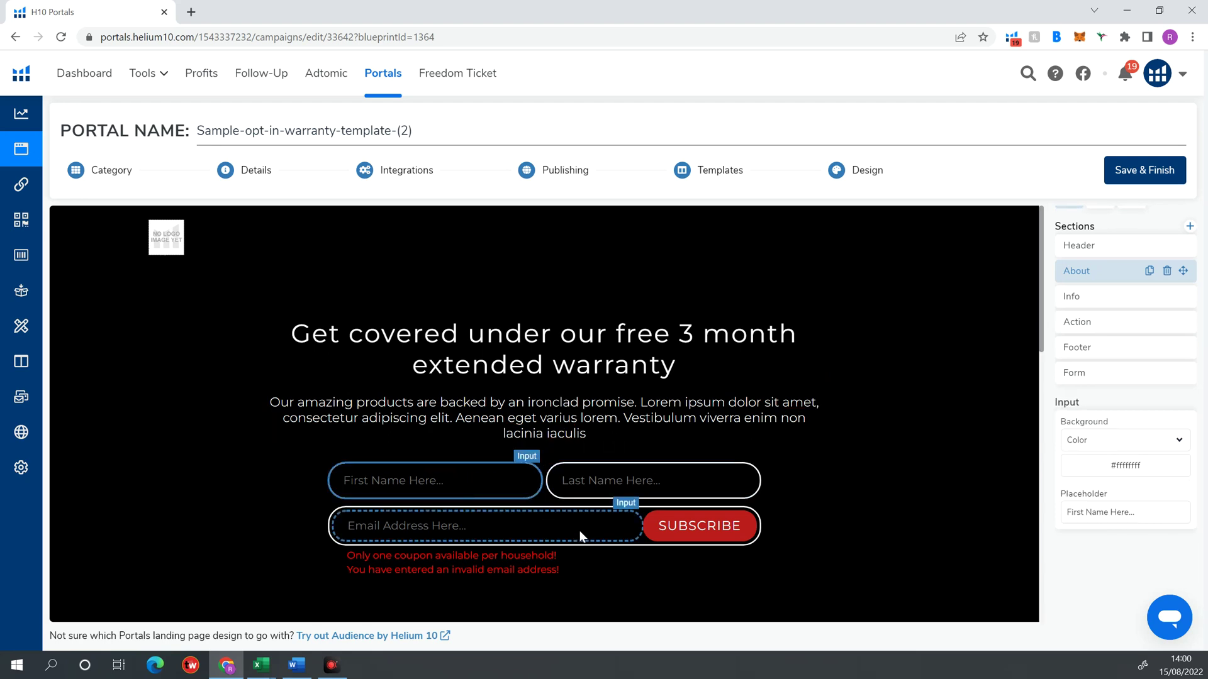
Review the signup form's type options and keep it as Email Collecting Only
{"action": "left_click", "coordinate": [1107, 378]}
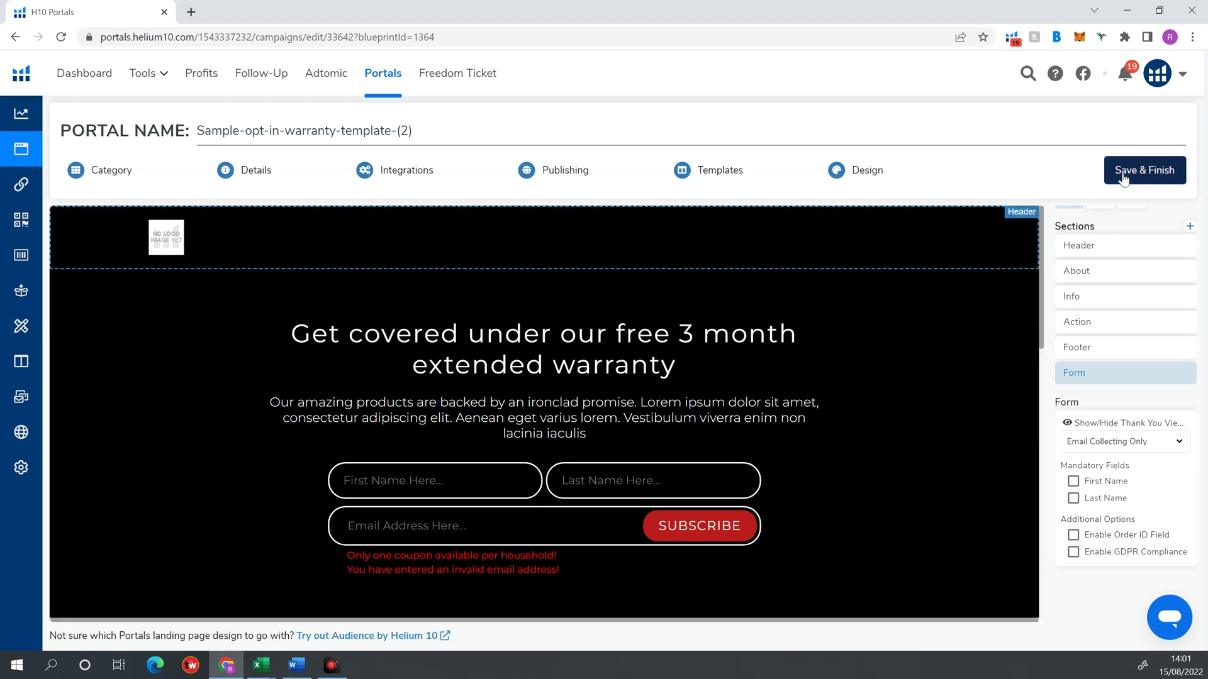
{"action": "left_click", "coordinate": [1121, 445]}
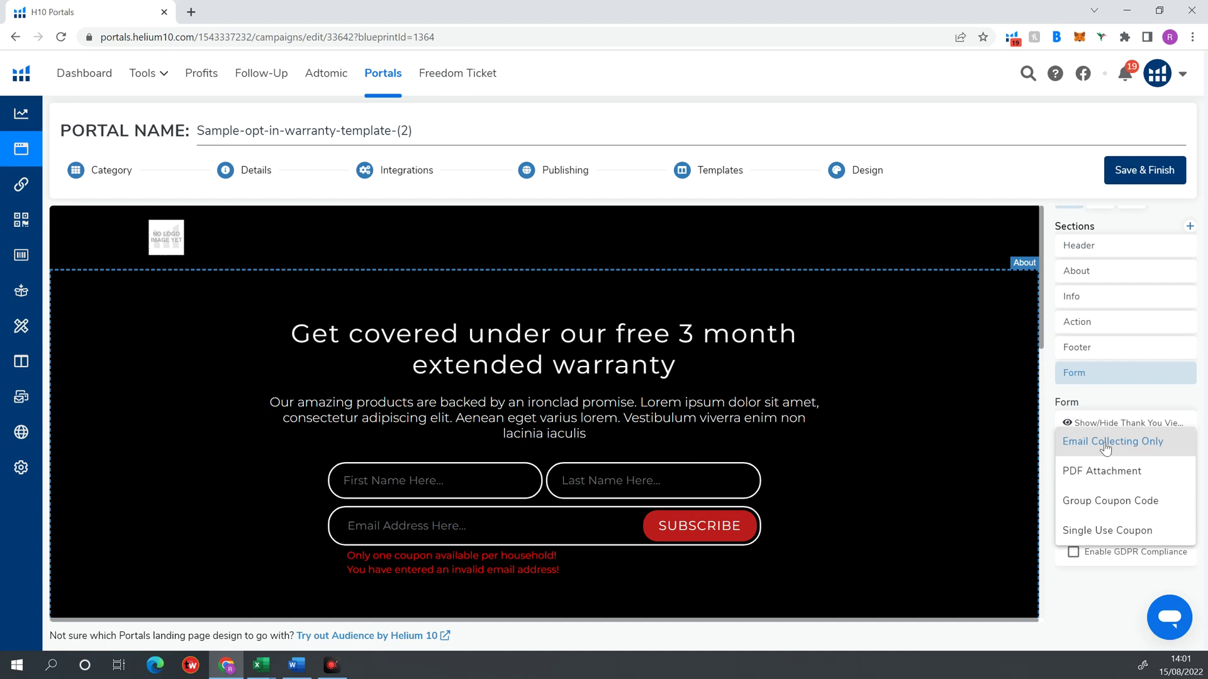
{"action": "left_click", "coordinate": [1106, 447]}
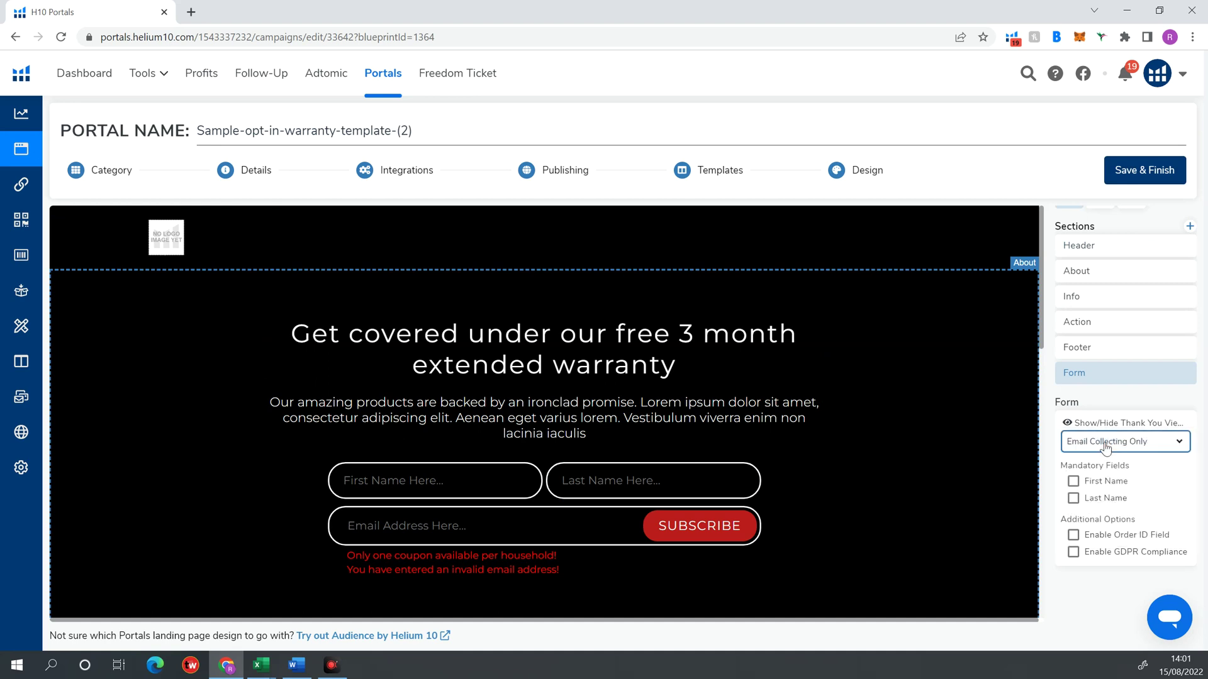
{"action": "left_click", "coordinate": [1113, 446]}
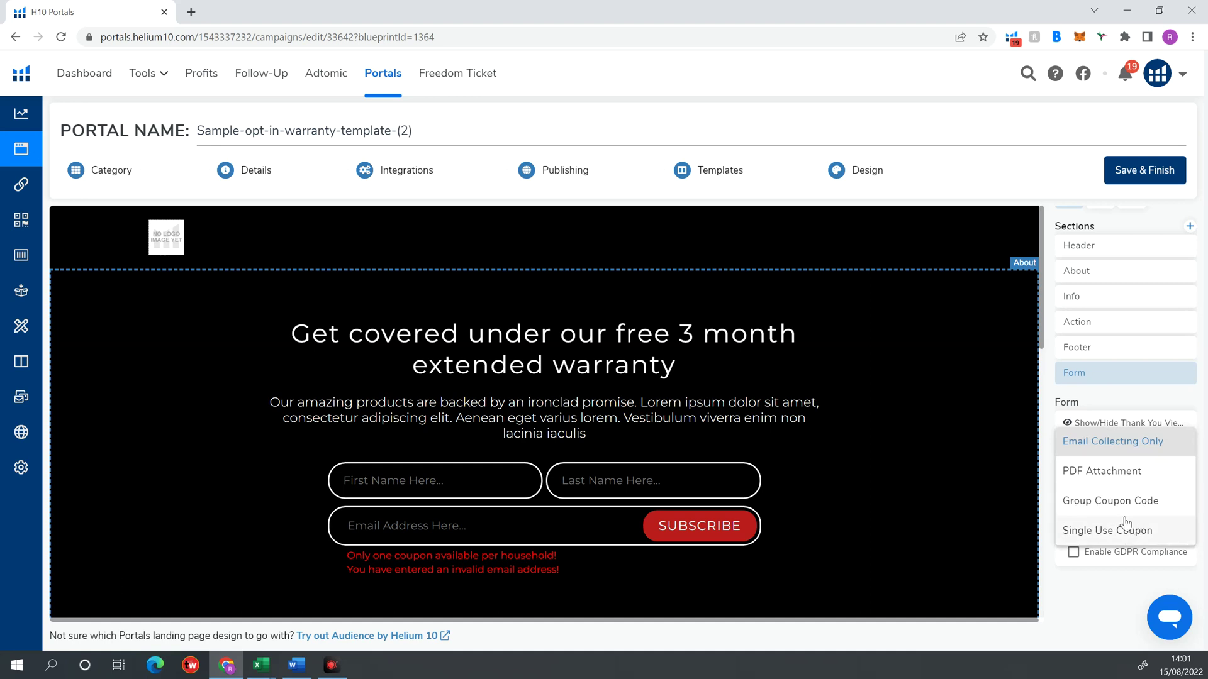
{"action": "left_click", "coordinate": [1113, 418]}
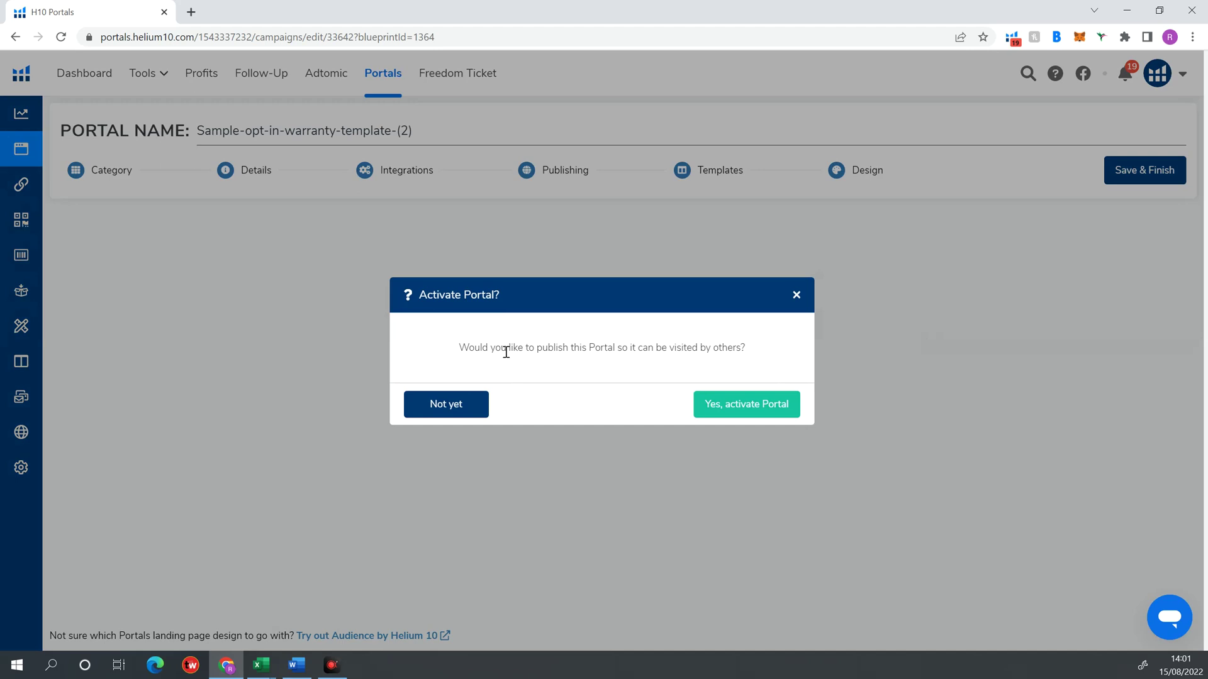
Confirm 'Yes, activate Portal' and save the unsaved changes to publish the warranty portal
{"action": "left_click", "coordinate": [711, 410]}
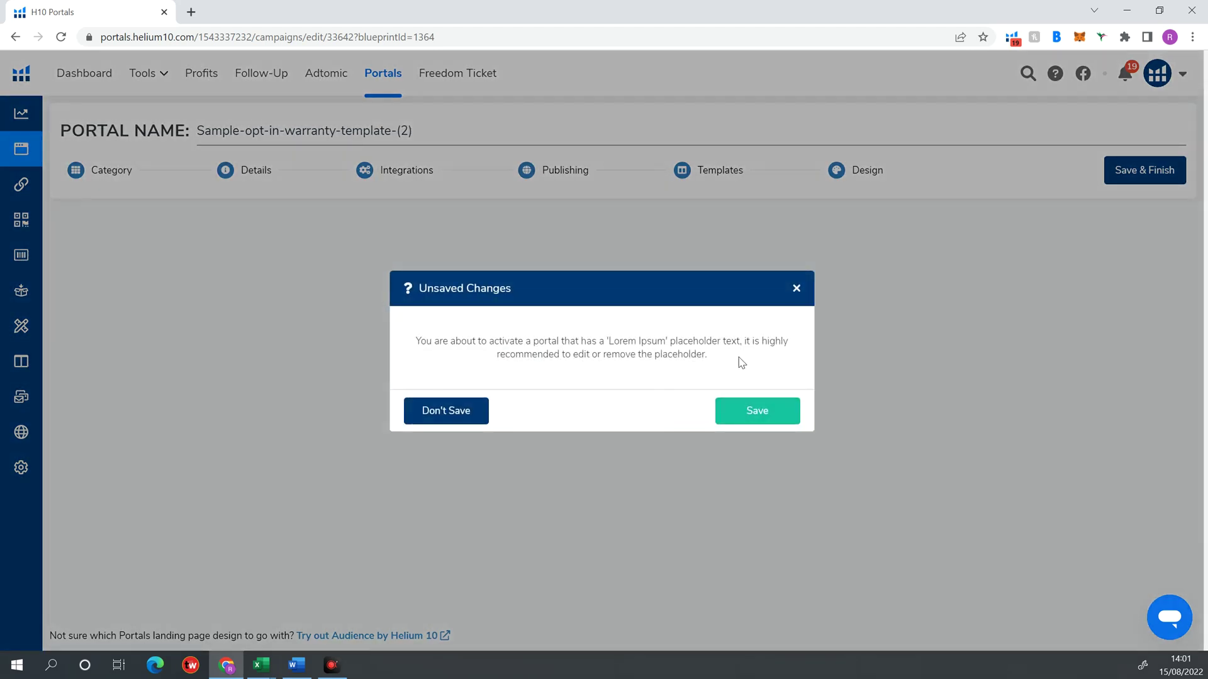
{"action": "left_click_drag", "start_coordinate": [583, 342], "coordinate": [701, 343]}
{"action": "left_click", "coordinate": [617, 350]}
{"action": "left_click", "coordinate": [759, 414]}
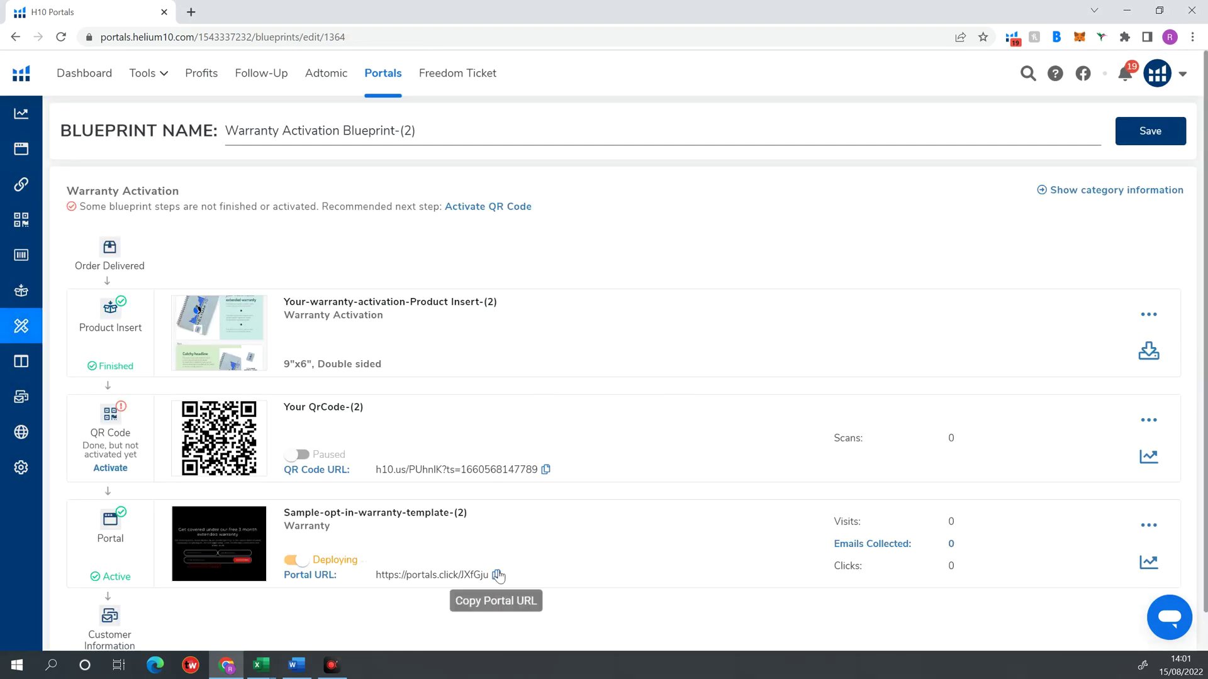
Copy the warranty portal's public URL from its Portal row and open a new browser tab
{"action": "scroll", "coordinate": [800, 555], "scroll_direction": "down", "scroll_amount": 1}
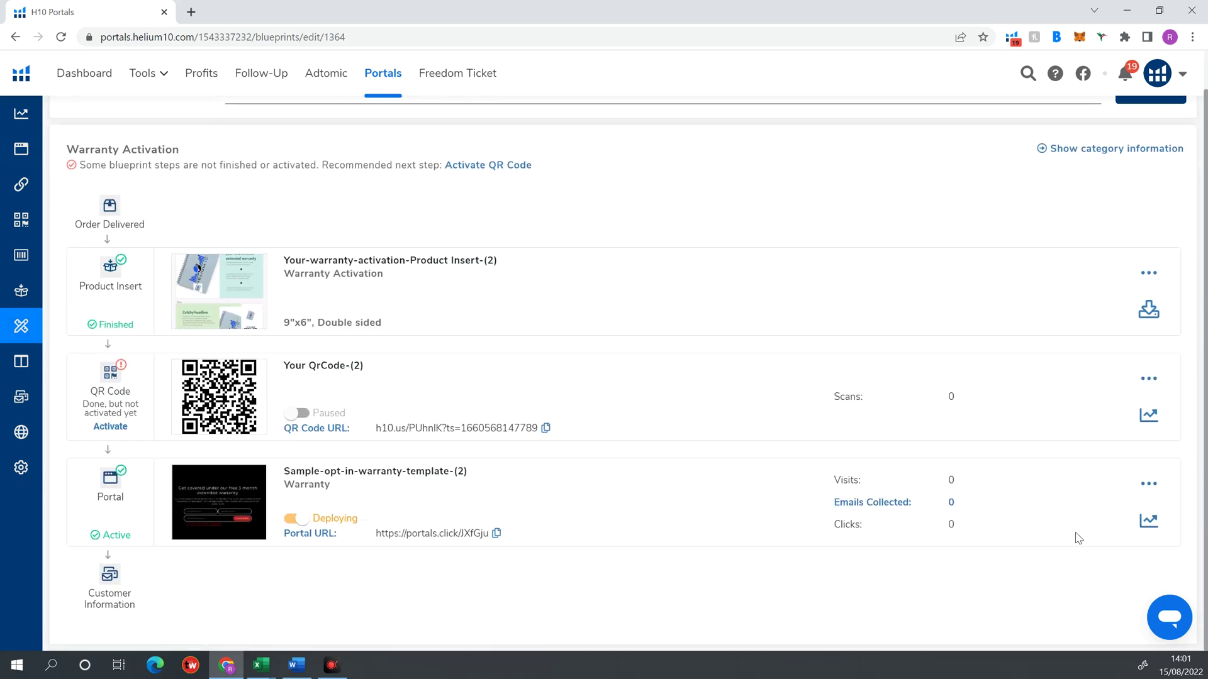
{"action": "left_click", "coordinate": [1149, 484]}
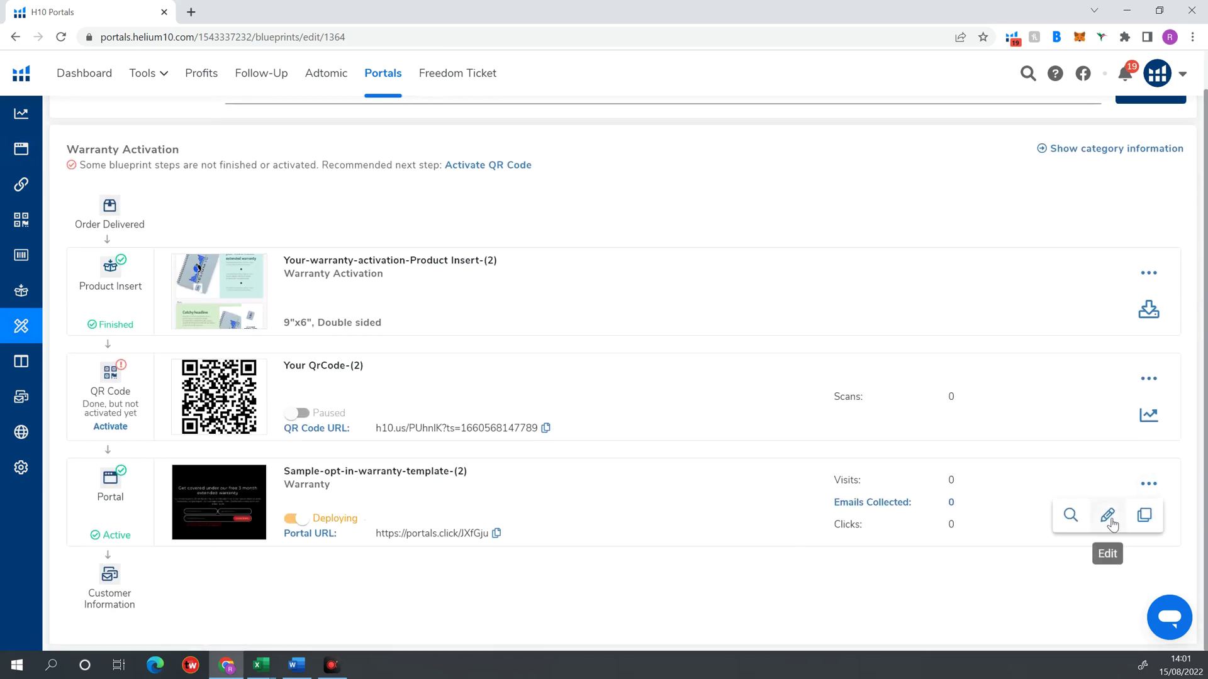
{"action": "left_click", "coordinate": [495, 534]}
{"action": "left_click", "coordinate": [496, 534]}
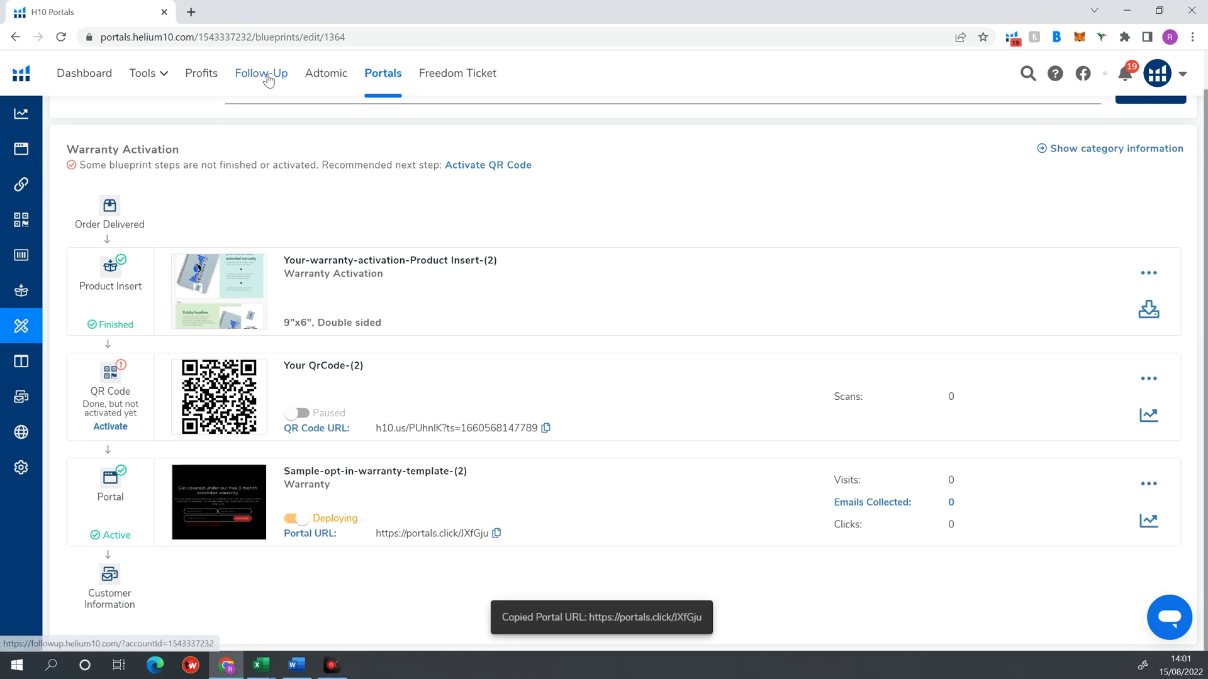
{"action": "left_click", "coordinate": [191, 12]}
Load the live warranty portal at portals.click/JXfGju and scroll through its page
{"action": "key", "text": "ctrl+v"}
{"action": "key", "text": "Return"}
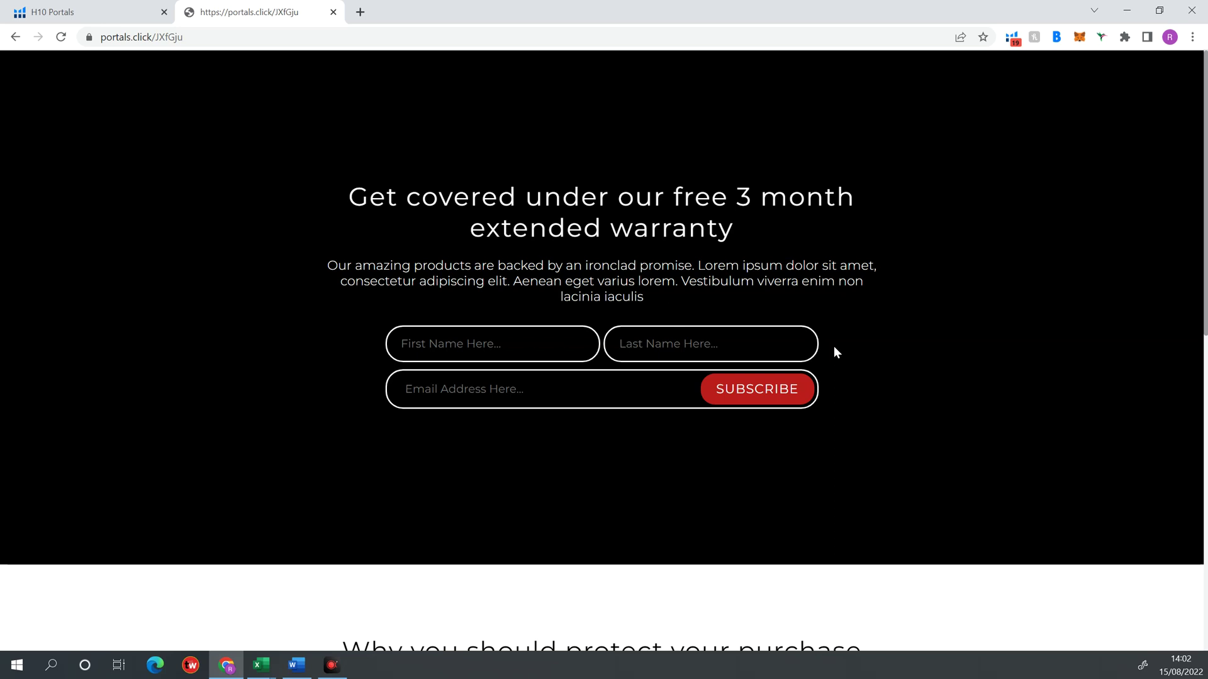
{"action": "scroll", "coordinate": [834, 352], "scroll_direction": "down", "scroll_amount": 10}
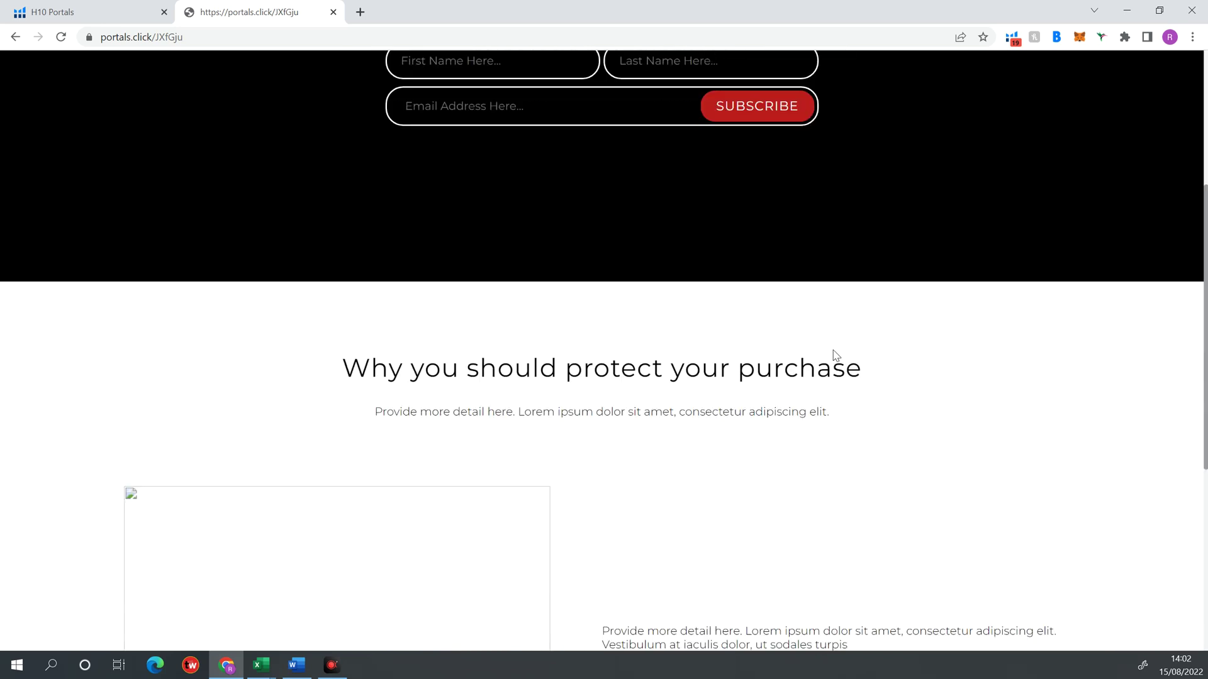
{"action": "scroll", "coordinate": [780, 327], "scroll_direction": "up", "scroll_amount": 10}
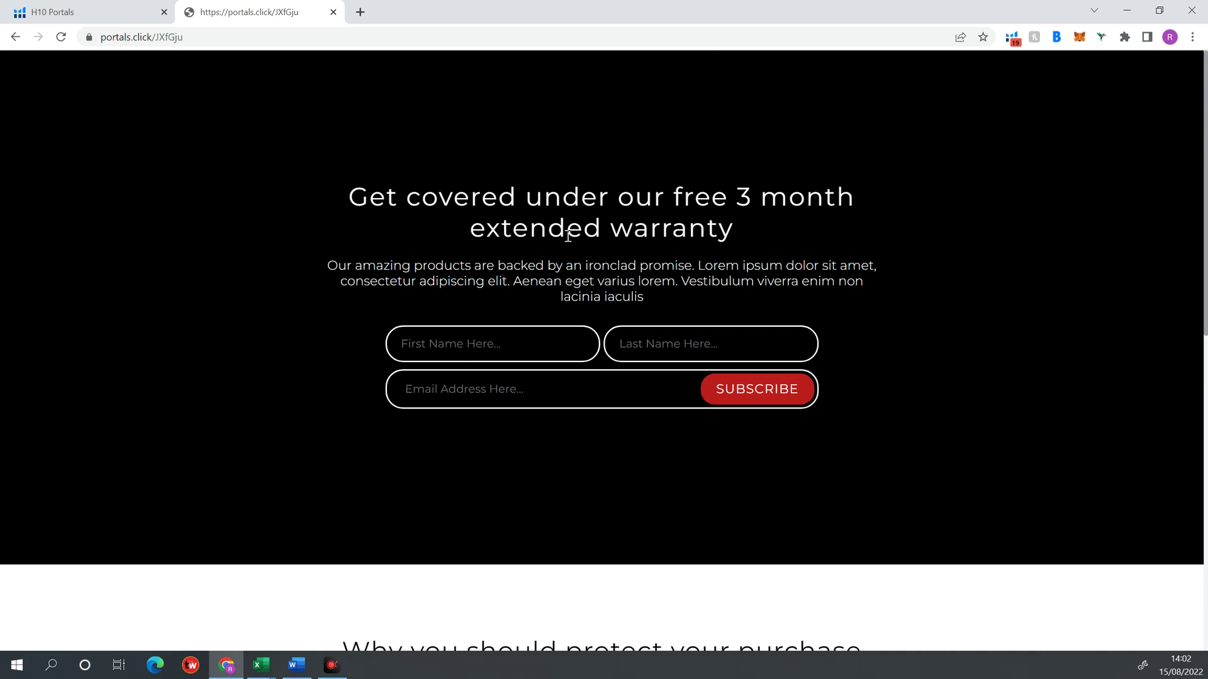
Back on the H10 Portals tab, open the portal's Emails Collected count for Customer Information
{"action": "left_click", "coordinate": [126, 12]}
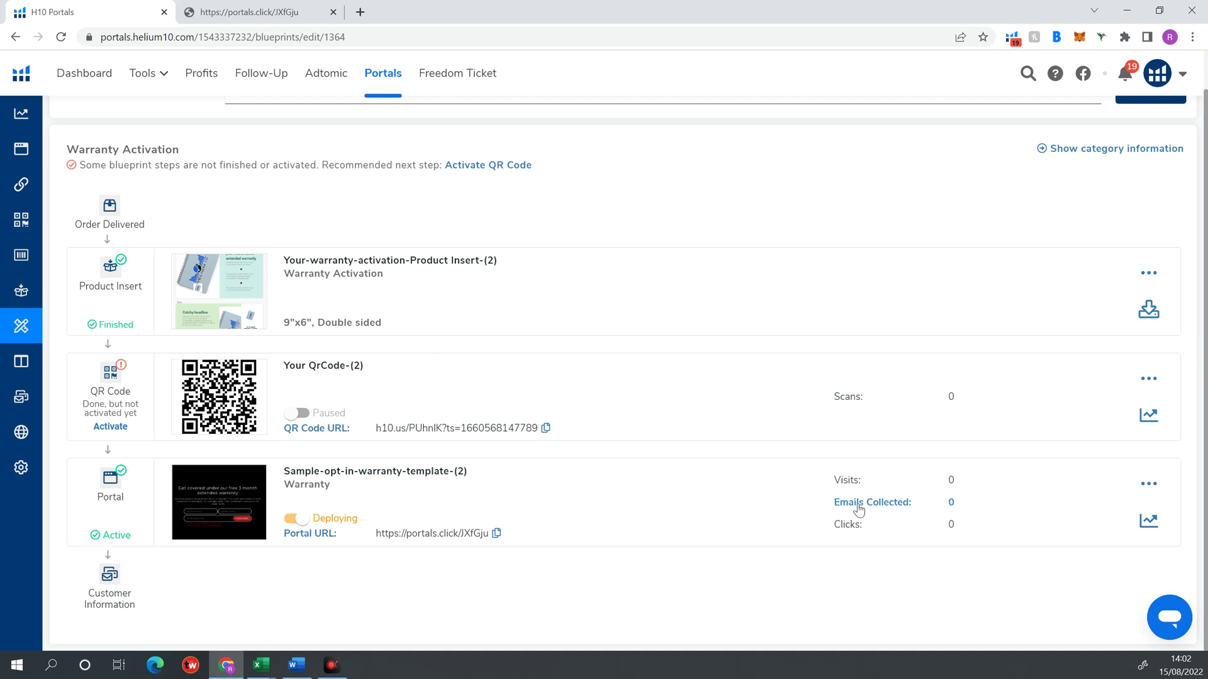
{"action": "left_click_drag", "start_coordinate": [859, 503], "coordinate": [977, 514]}
{"action": "left_click", "coordinate": [949, 503]}
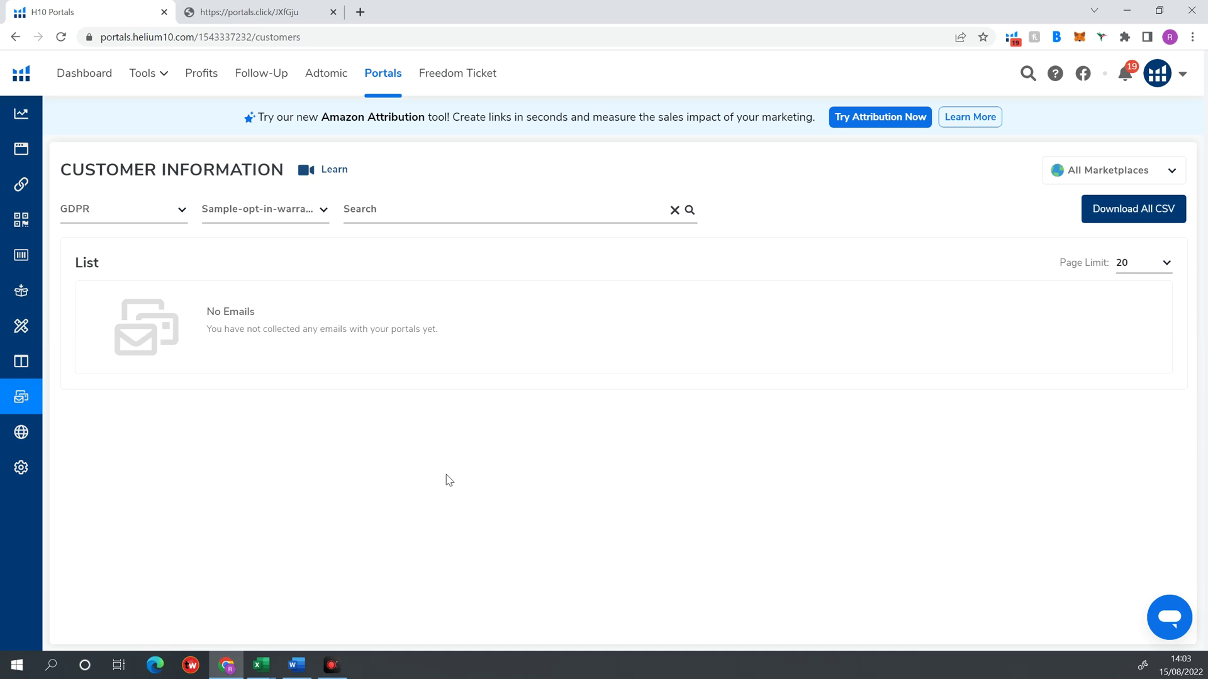
Check the Sample-opt-in-warranty Customer Information list, which reads No Emails
{"action": "left_click", "coordinate": [334, 669]}
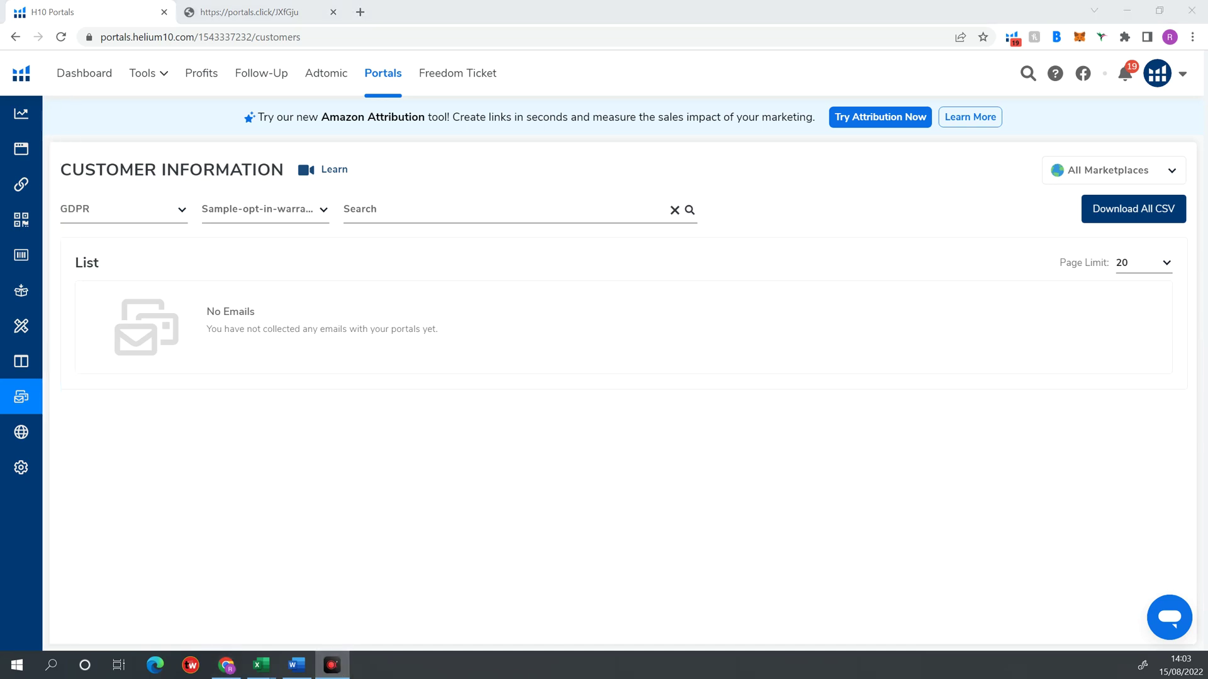